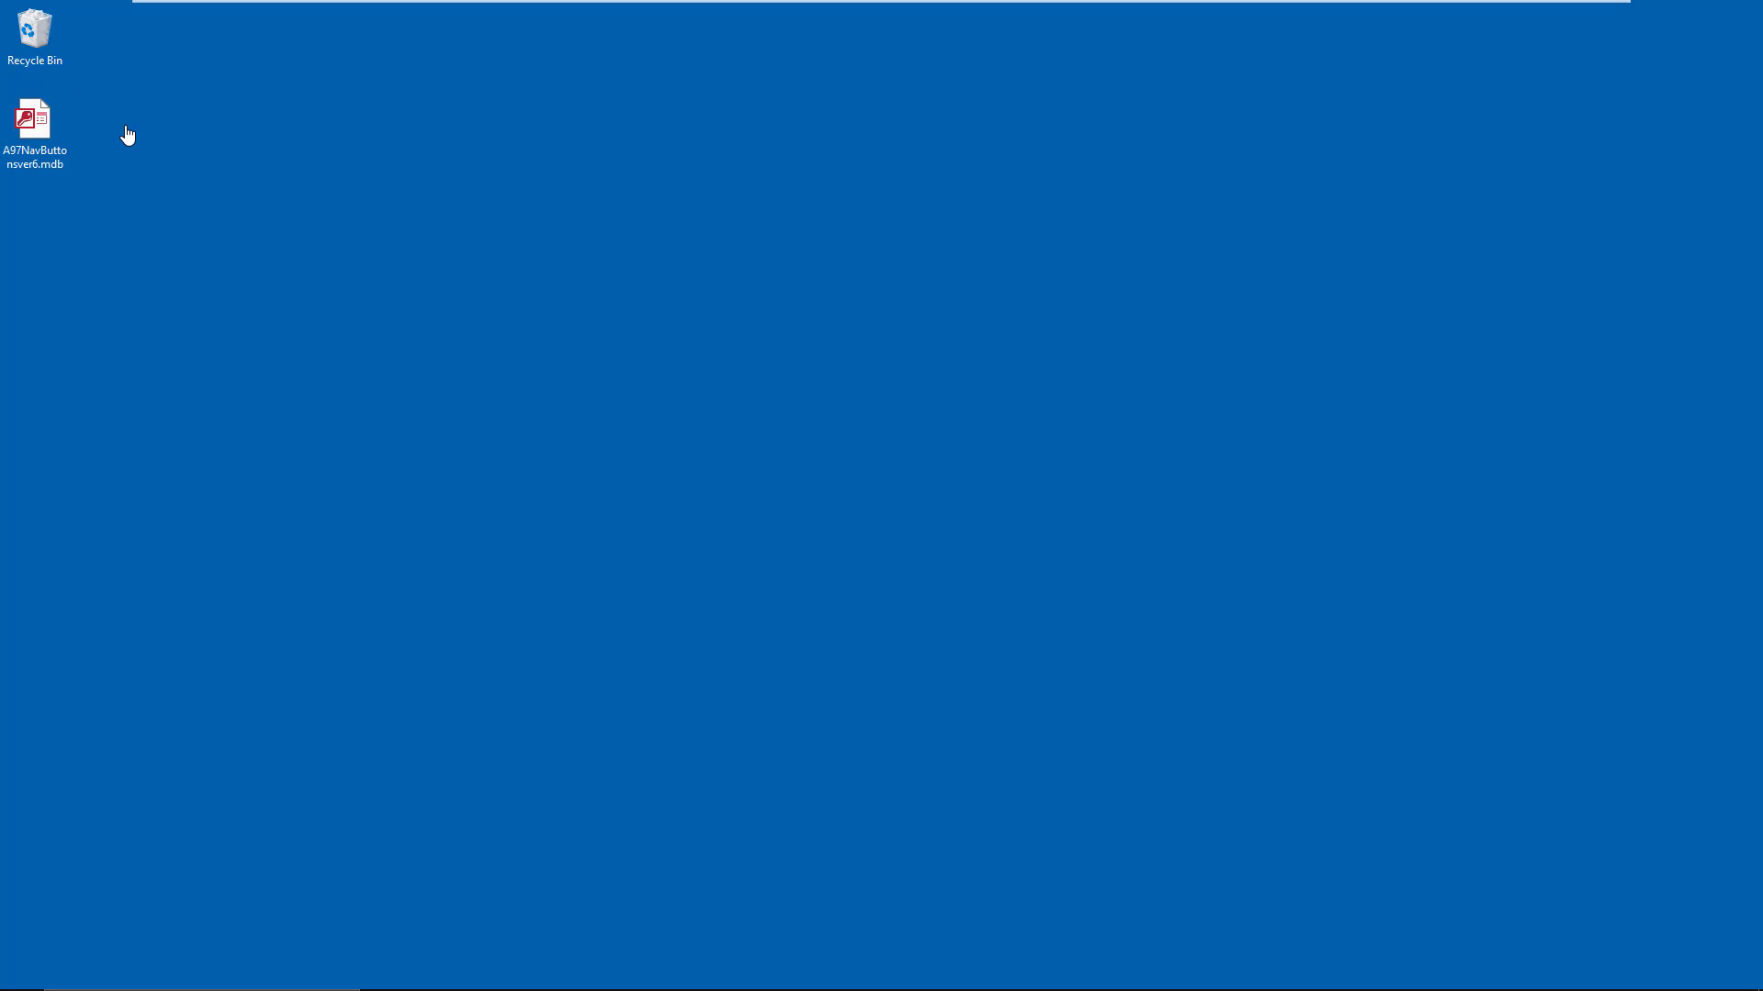
Try opening the old .mdb database, dismiss the cannot-open error, and close Access.
double_click(42, 127)
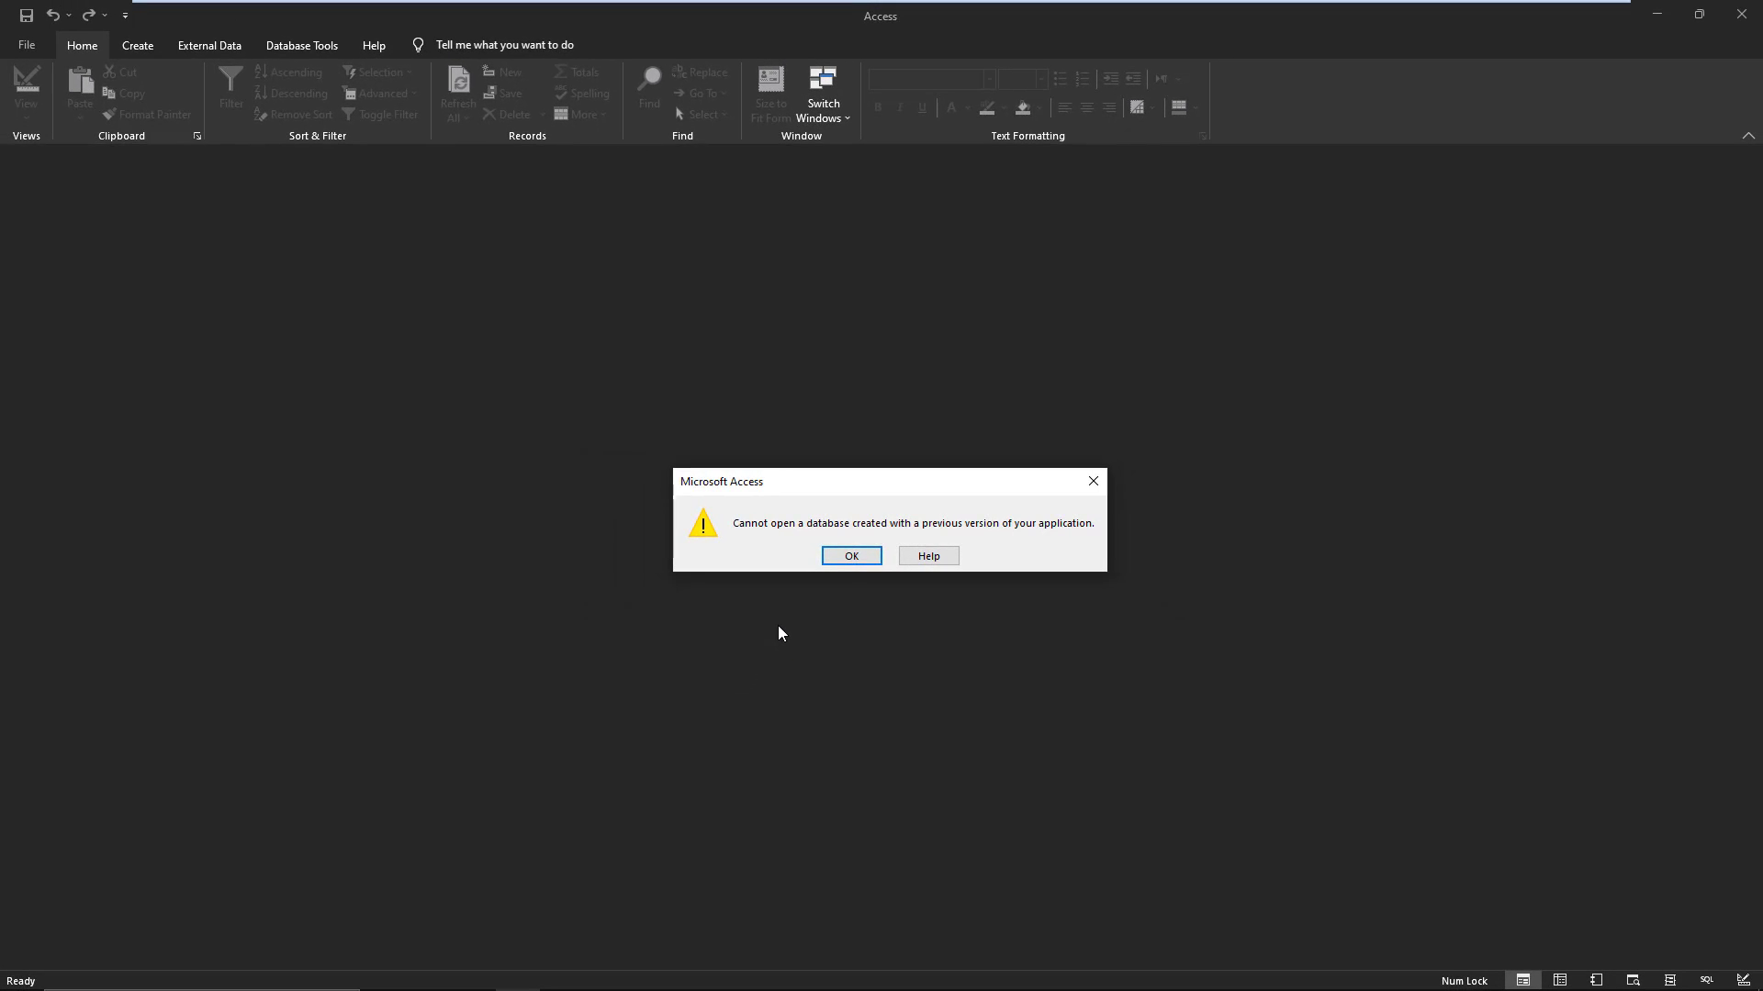
click(846, 557)
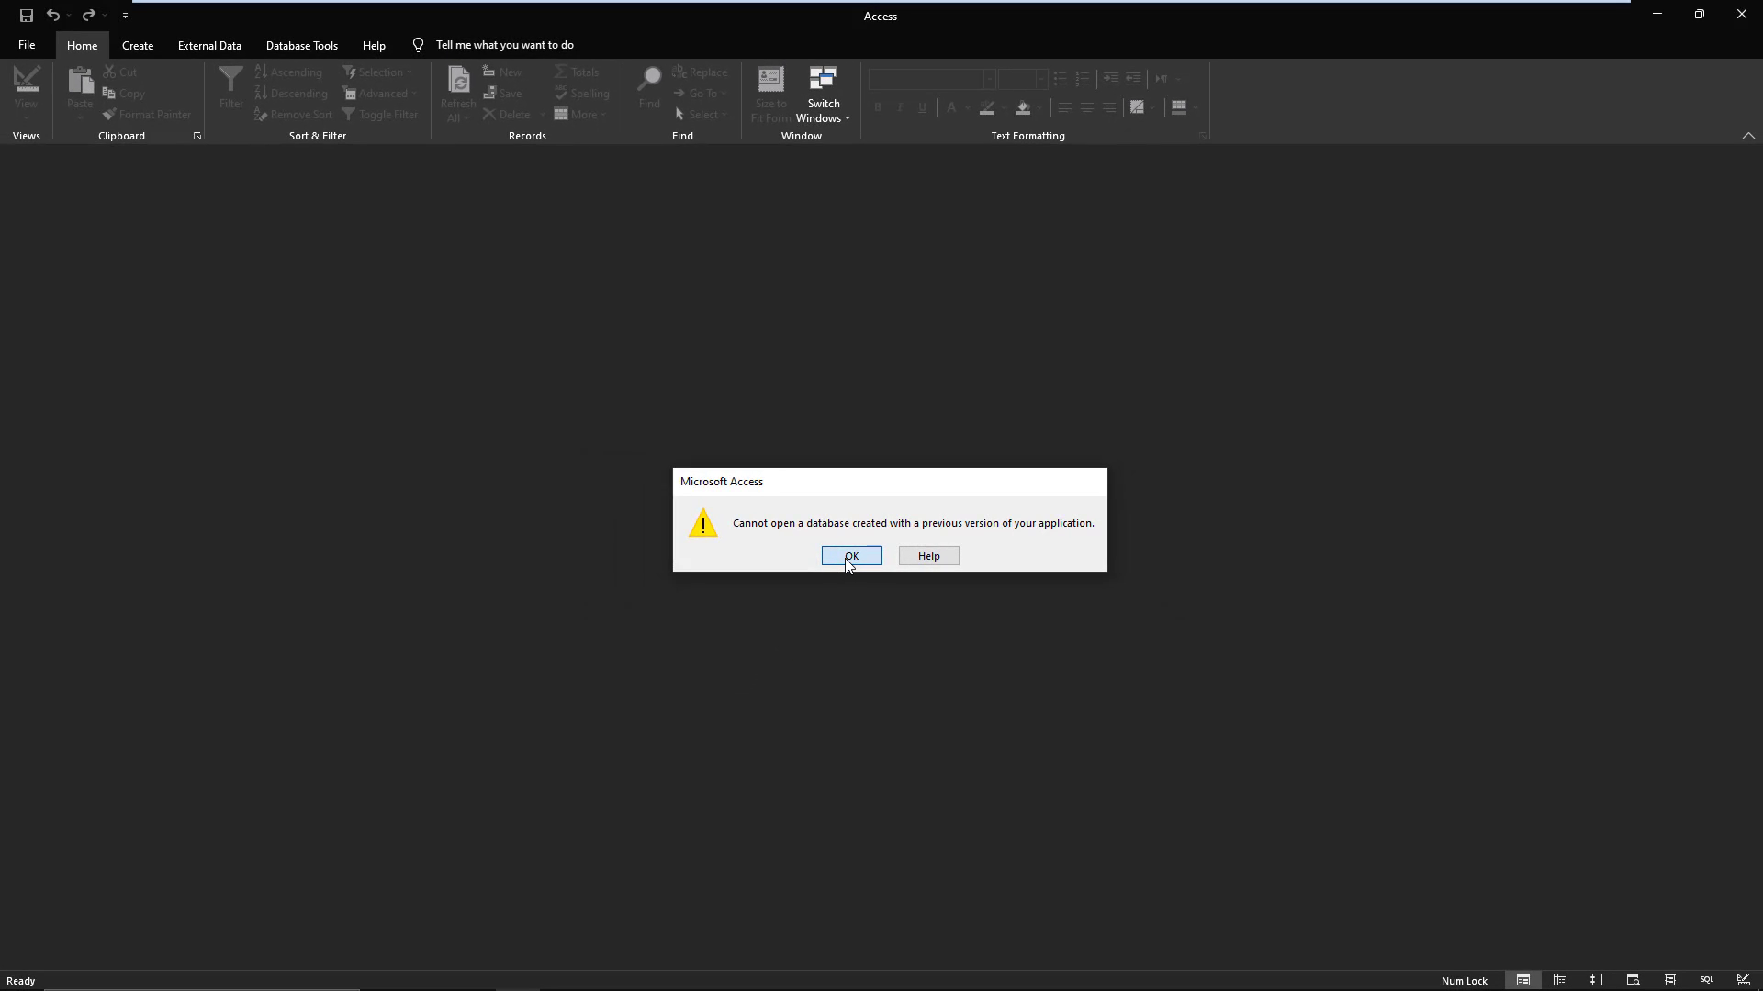
click(1742, 14)
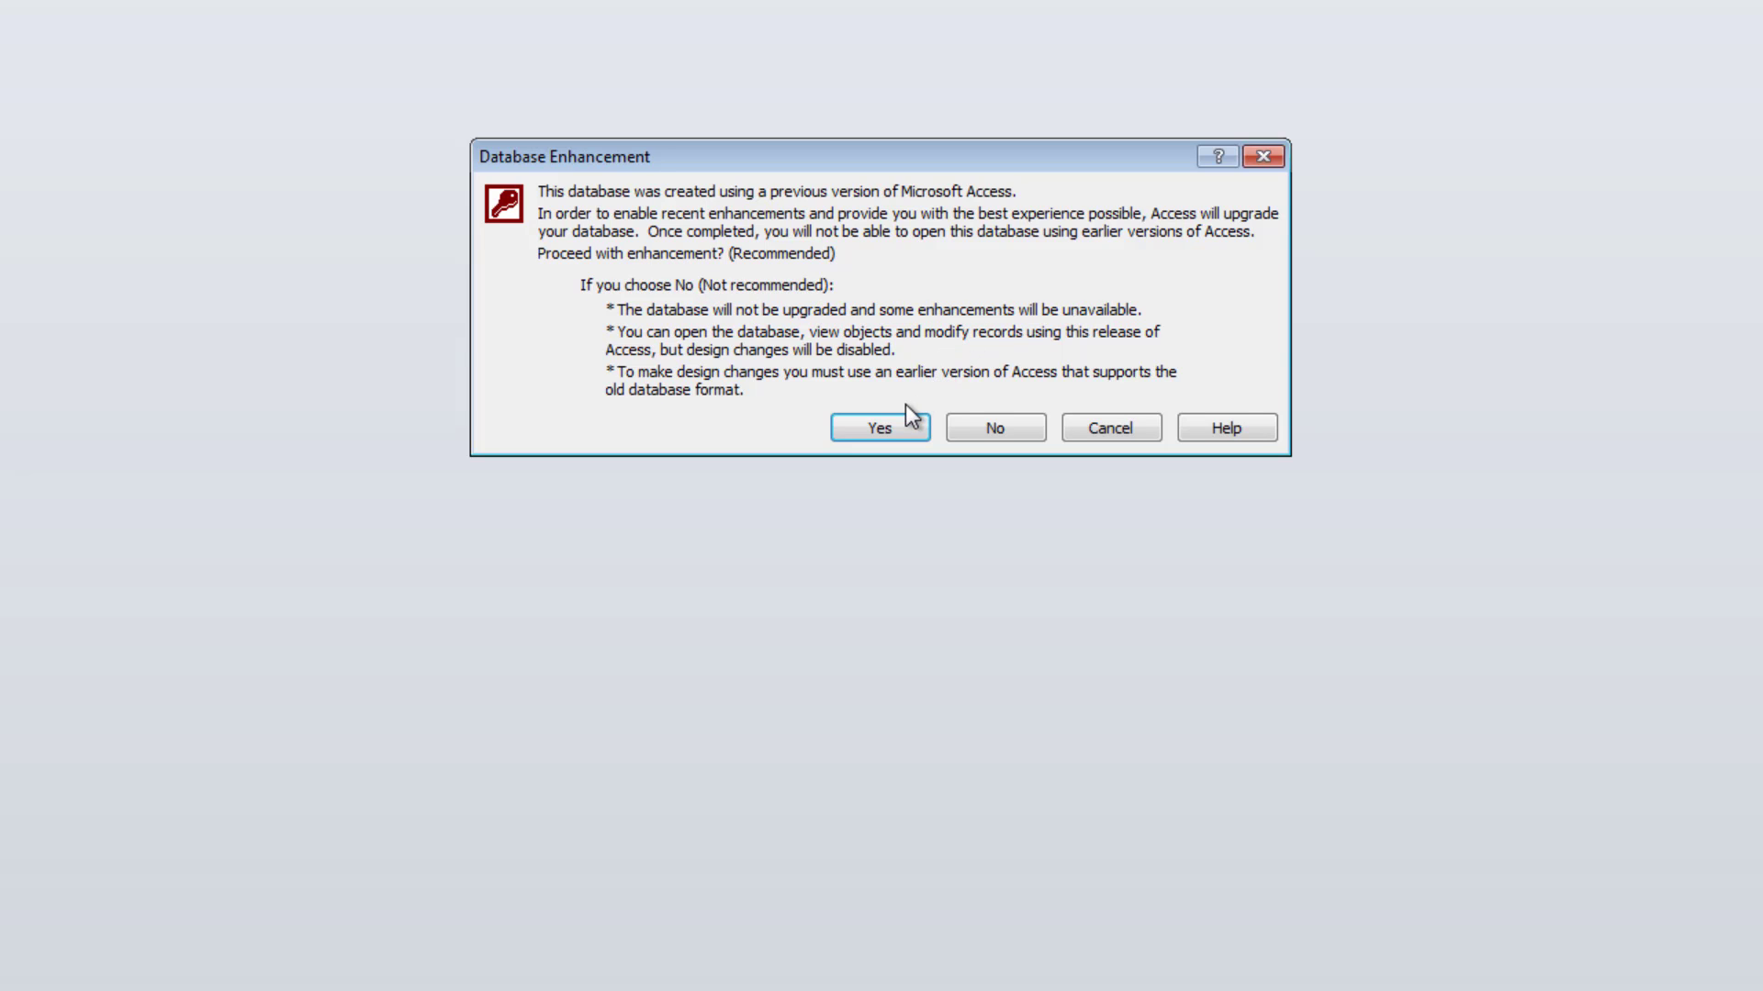
Accept the upgrade to .accdb, save the converted copy to the Desktop, and acknowledge the messages.
click(894, 427)
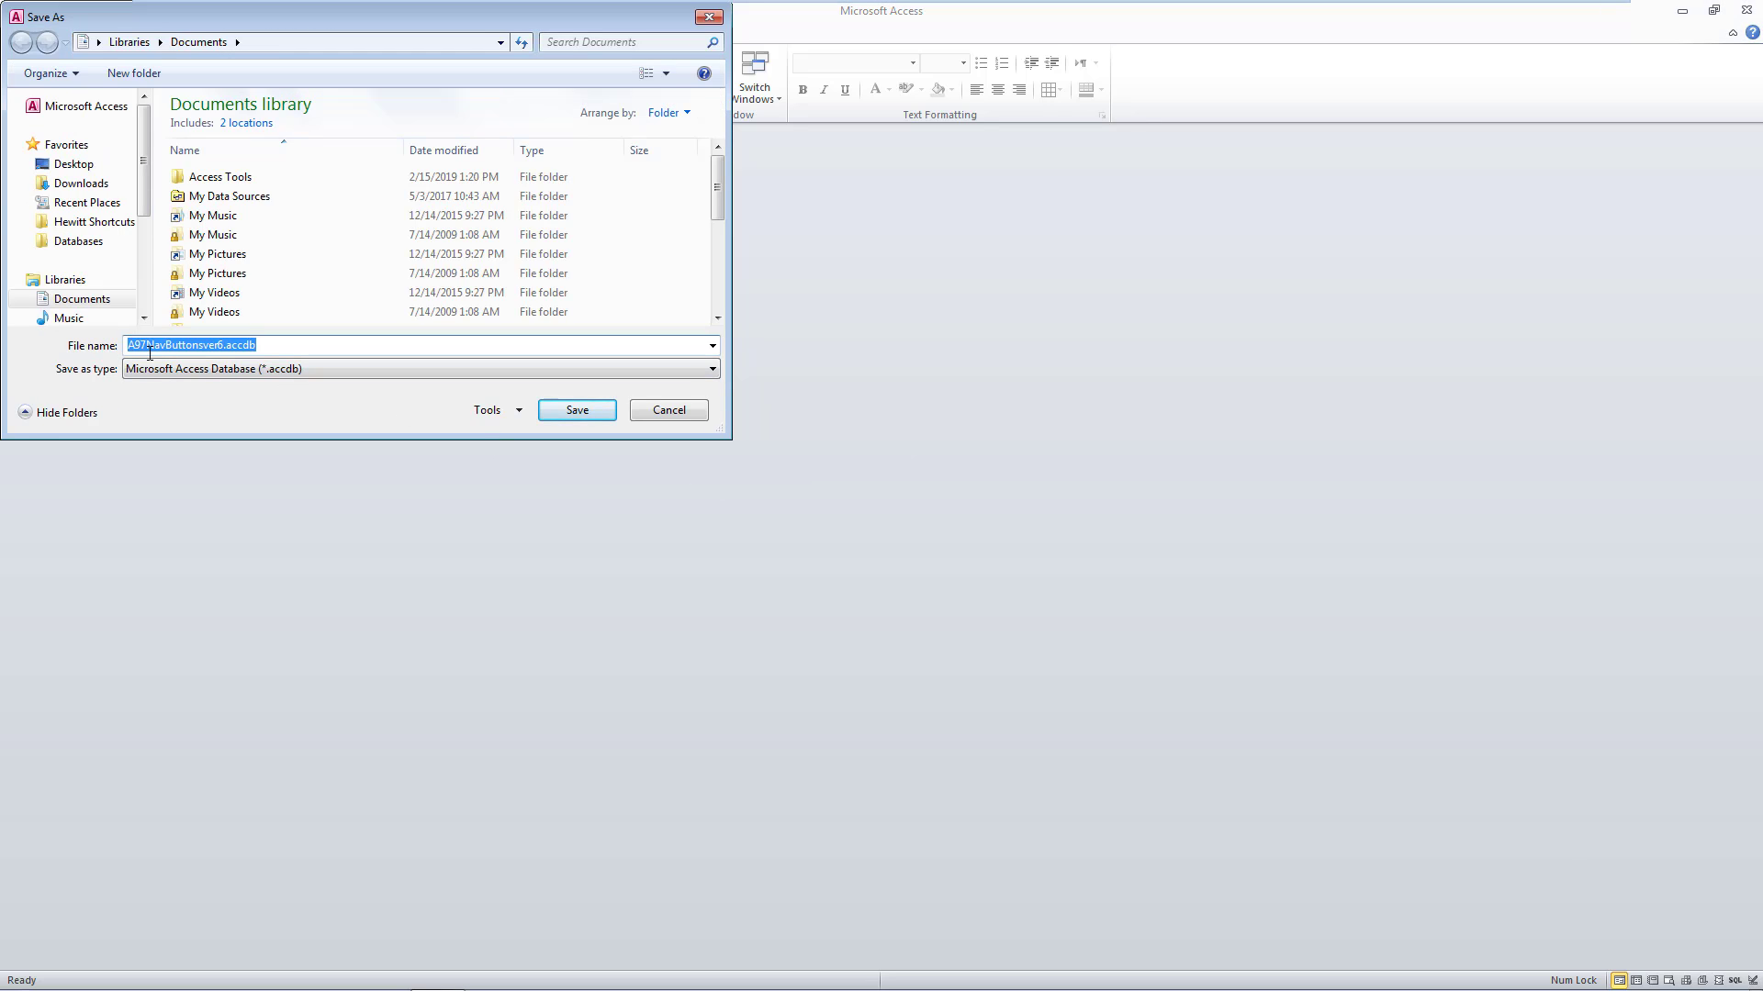
click(82, 165)
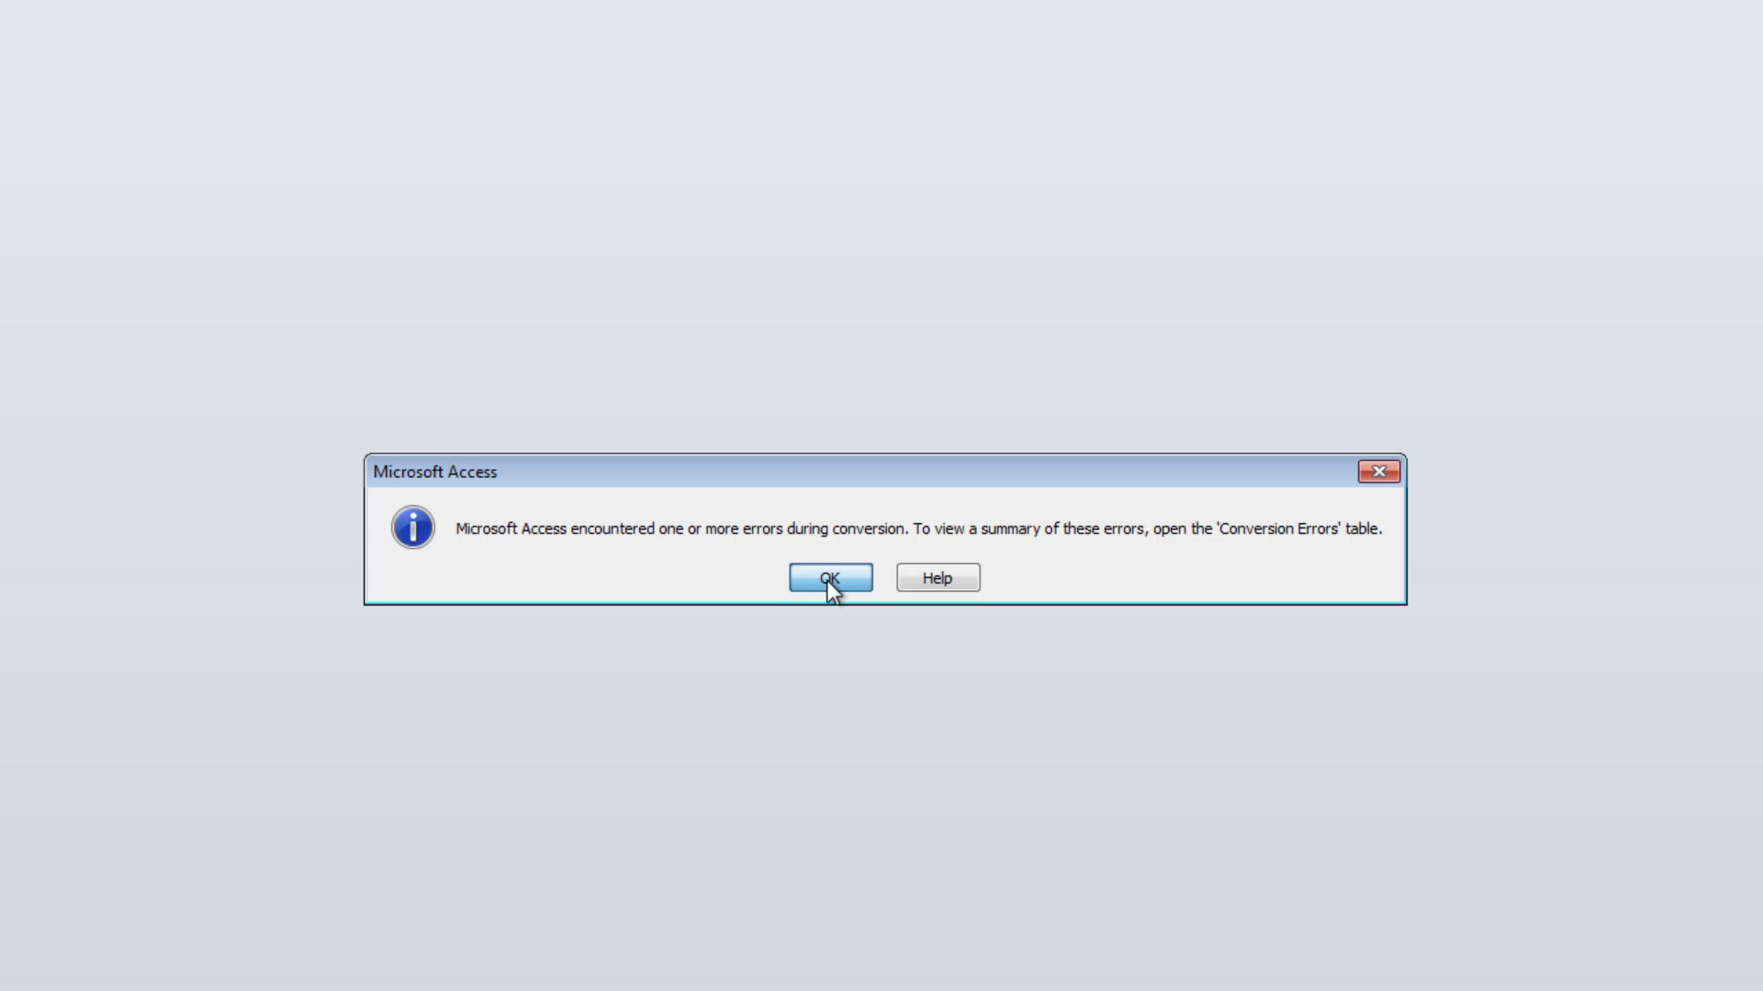
click(829, 578)
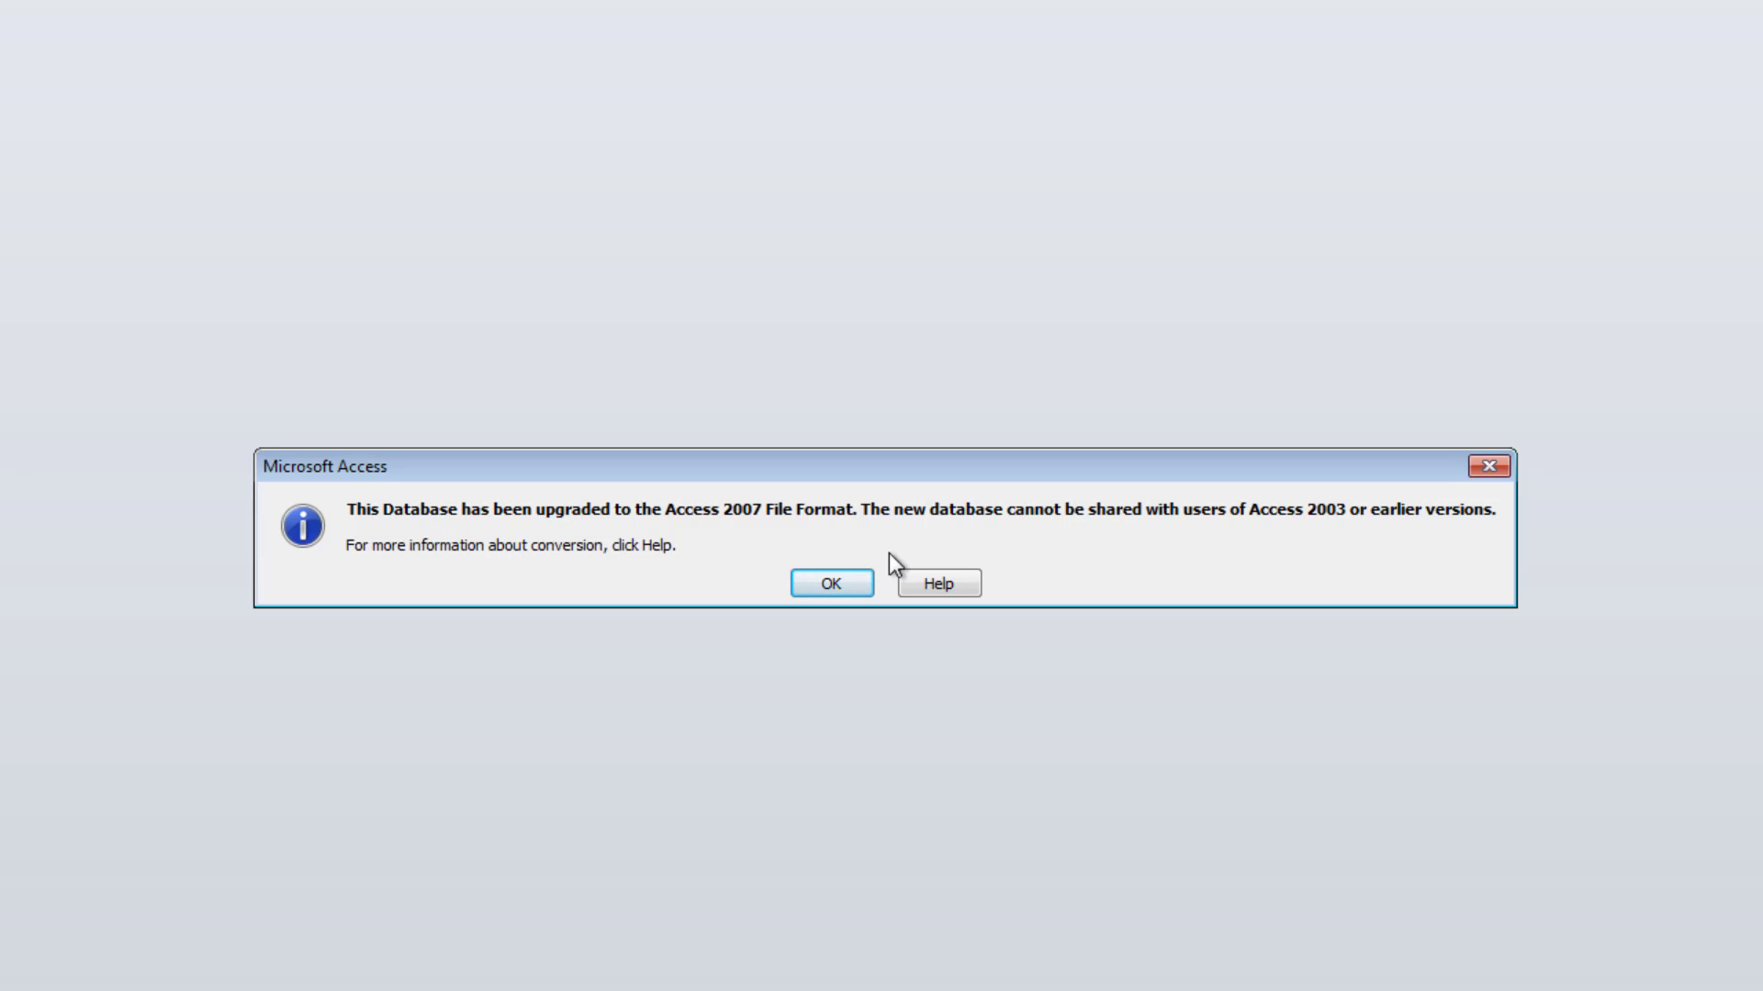
click(833, 588)
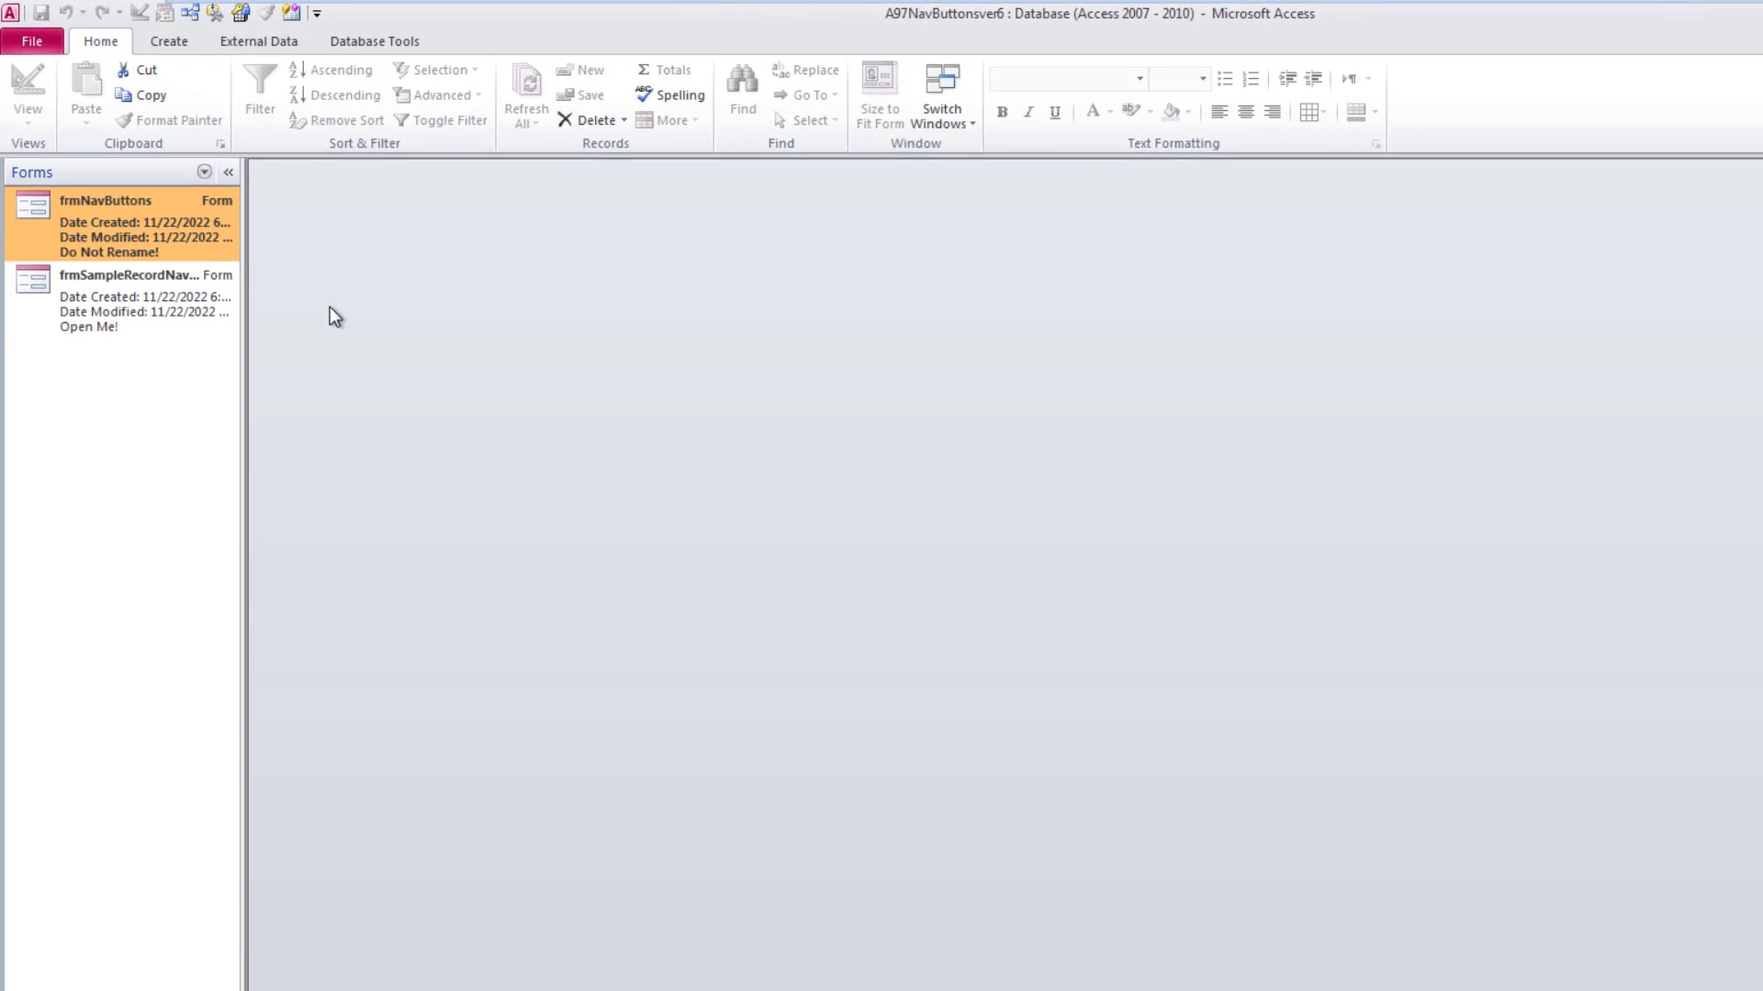
Set the navigation pane to All Access Objects and turn on its Search Bar.
click(203, 172)
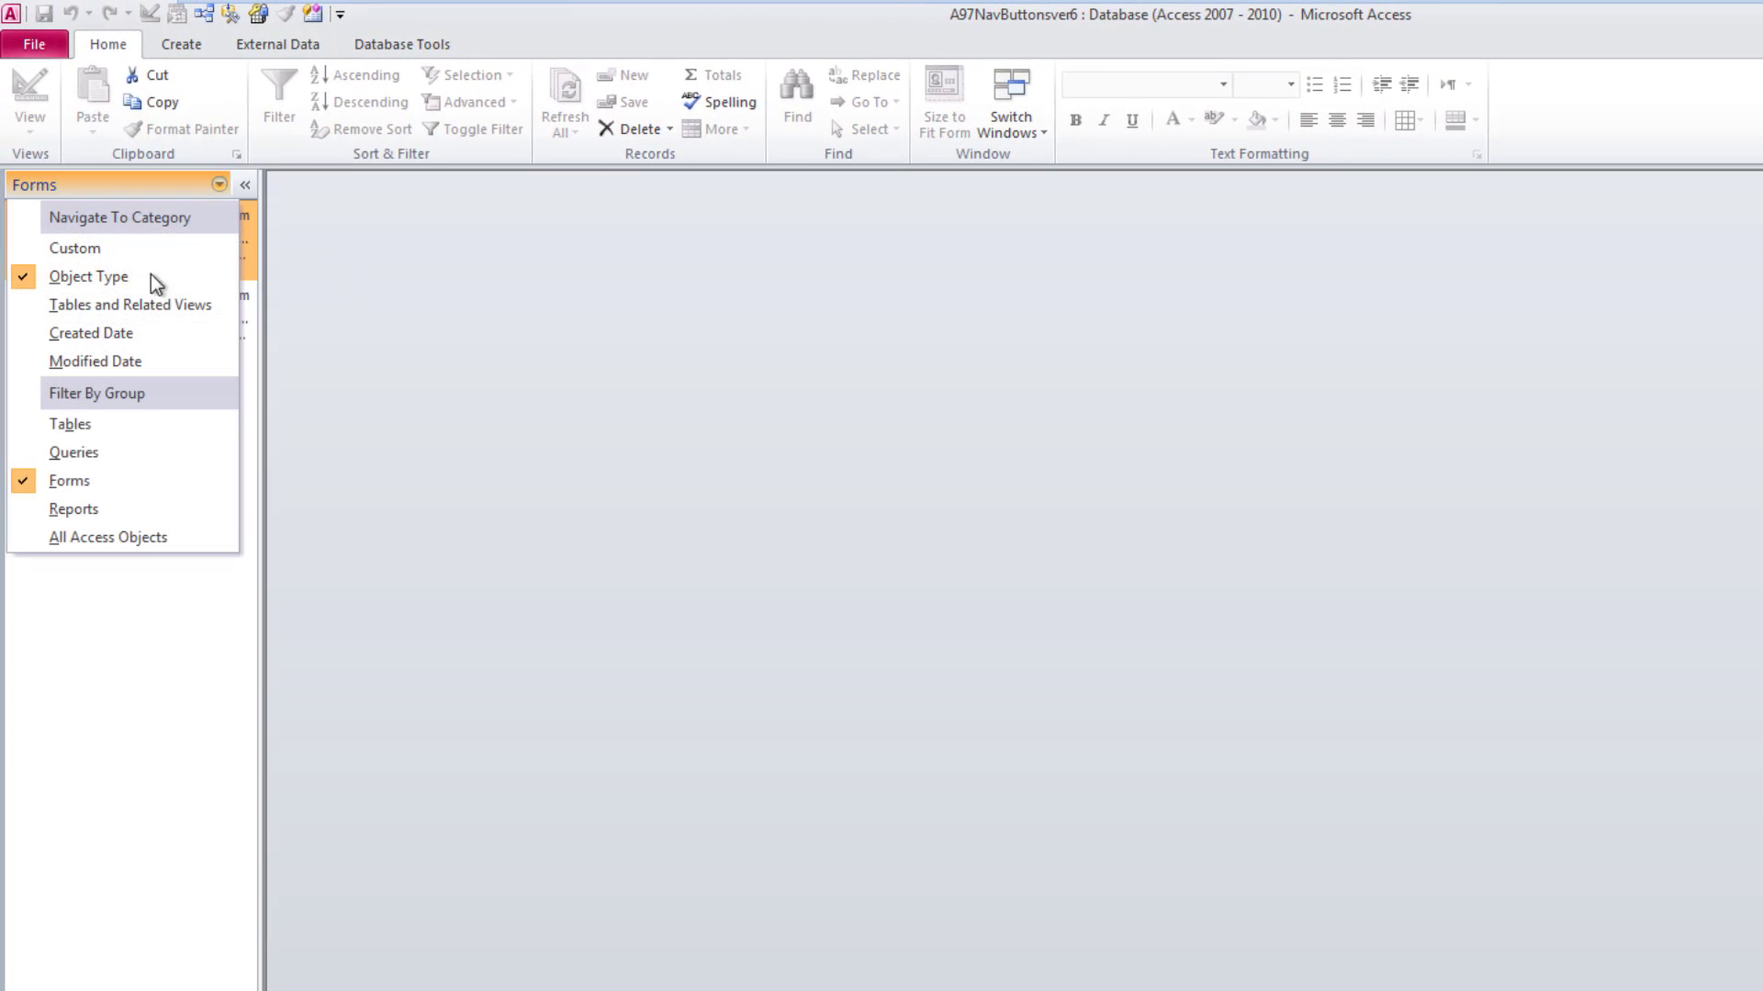
click(108, 537)
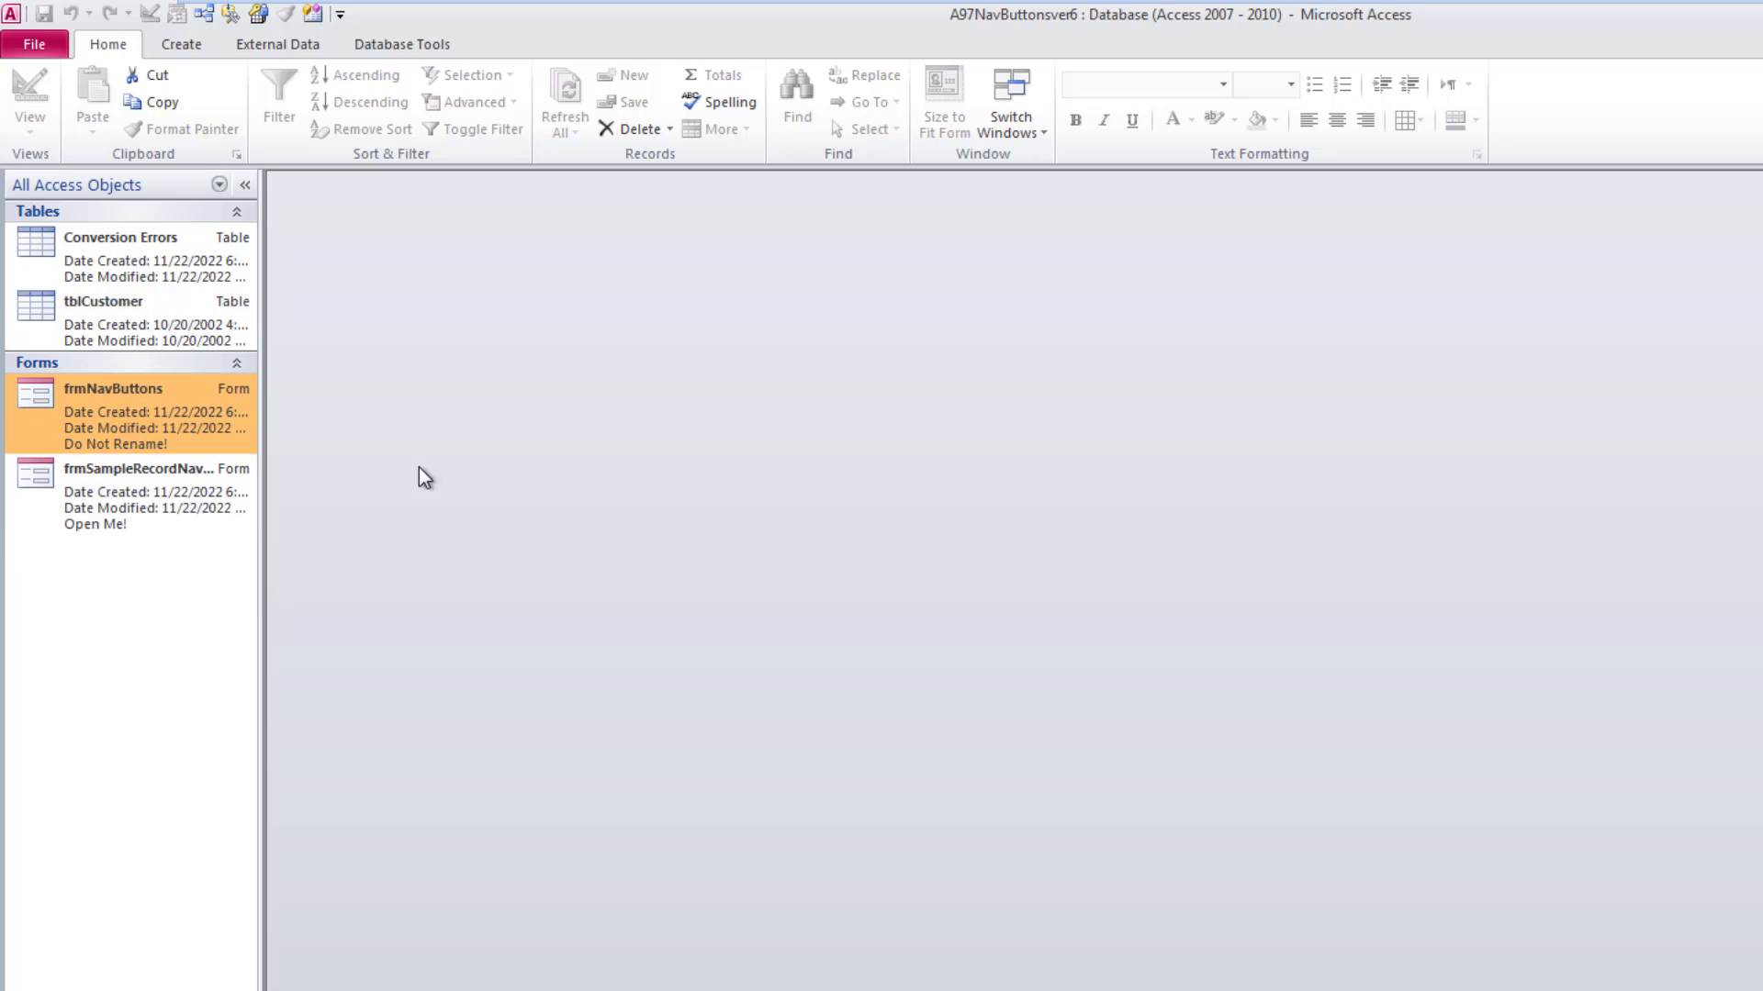
right_click(176, 189)
click(248, 377)
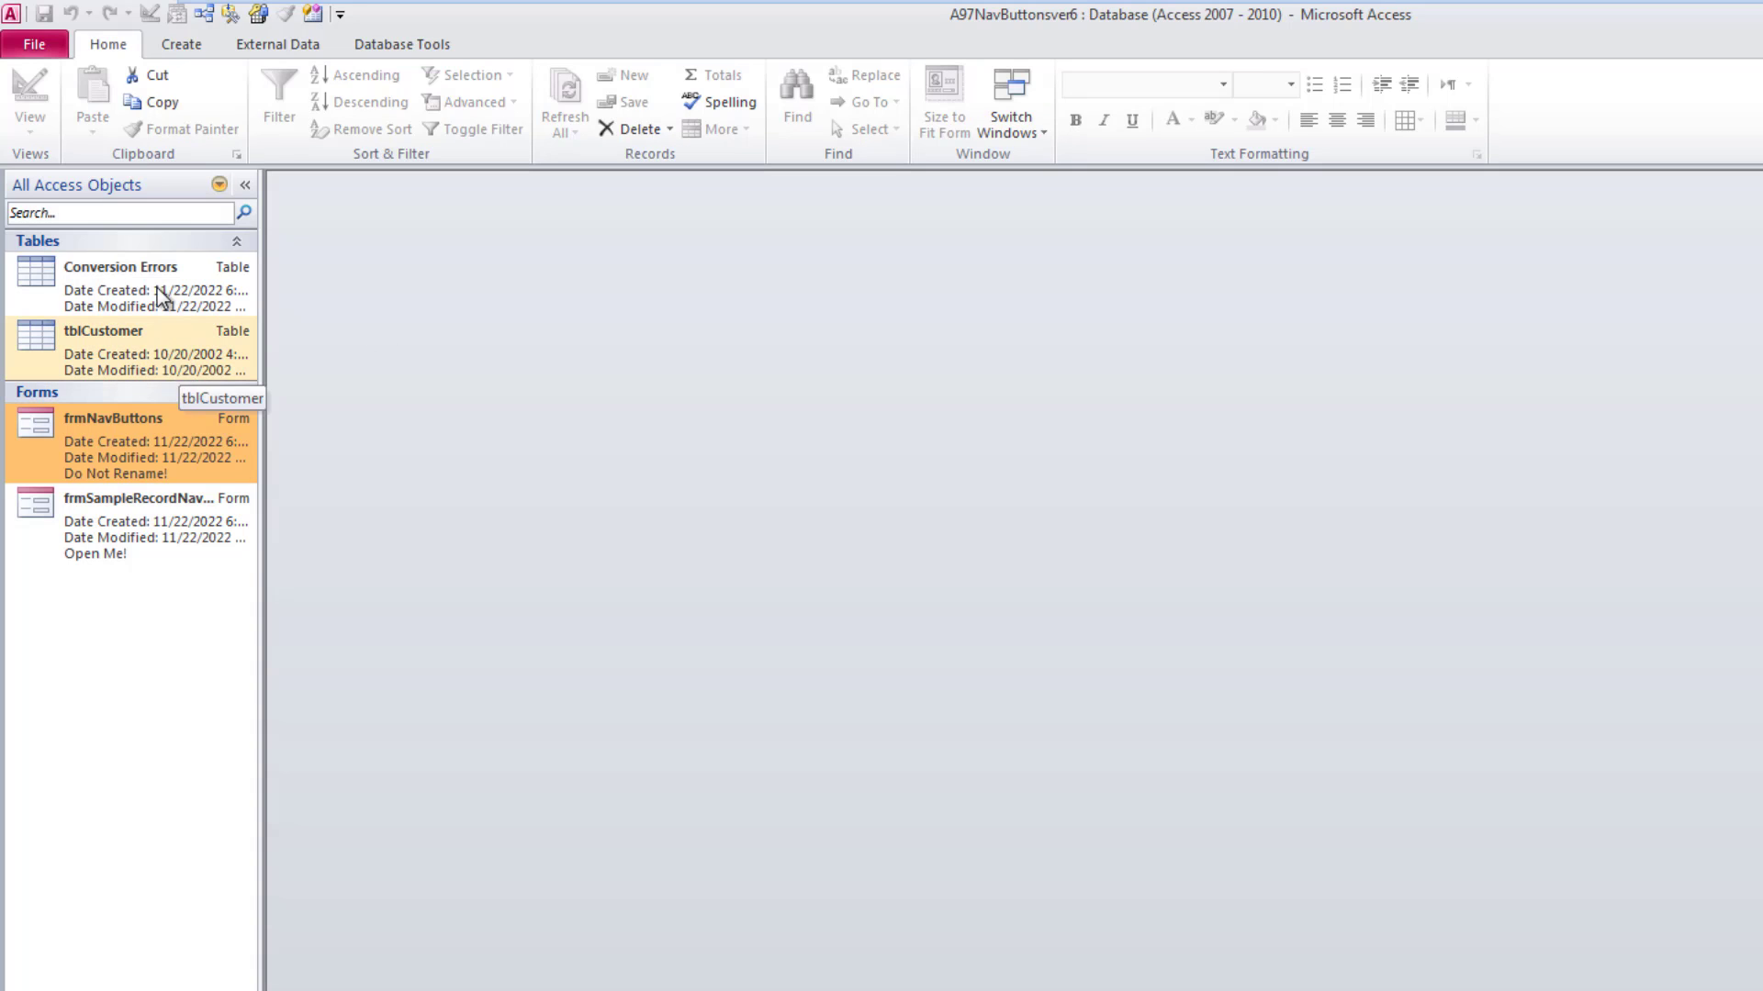
Review the Conversion Errors table, close it without saving, then delete it.
click(108, 281)
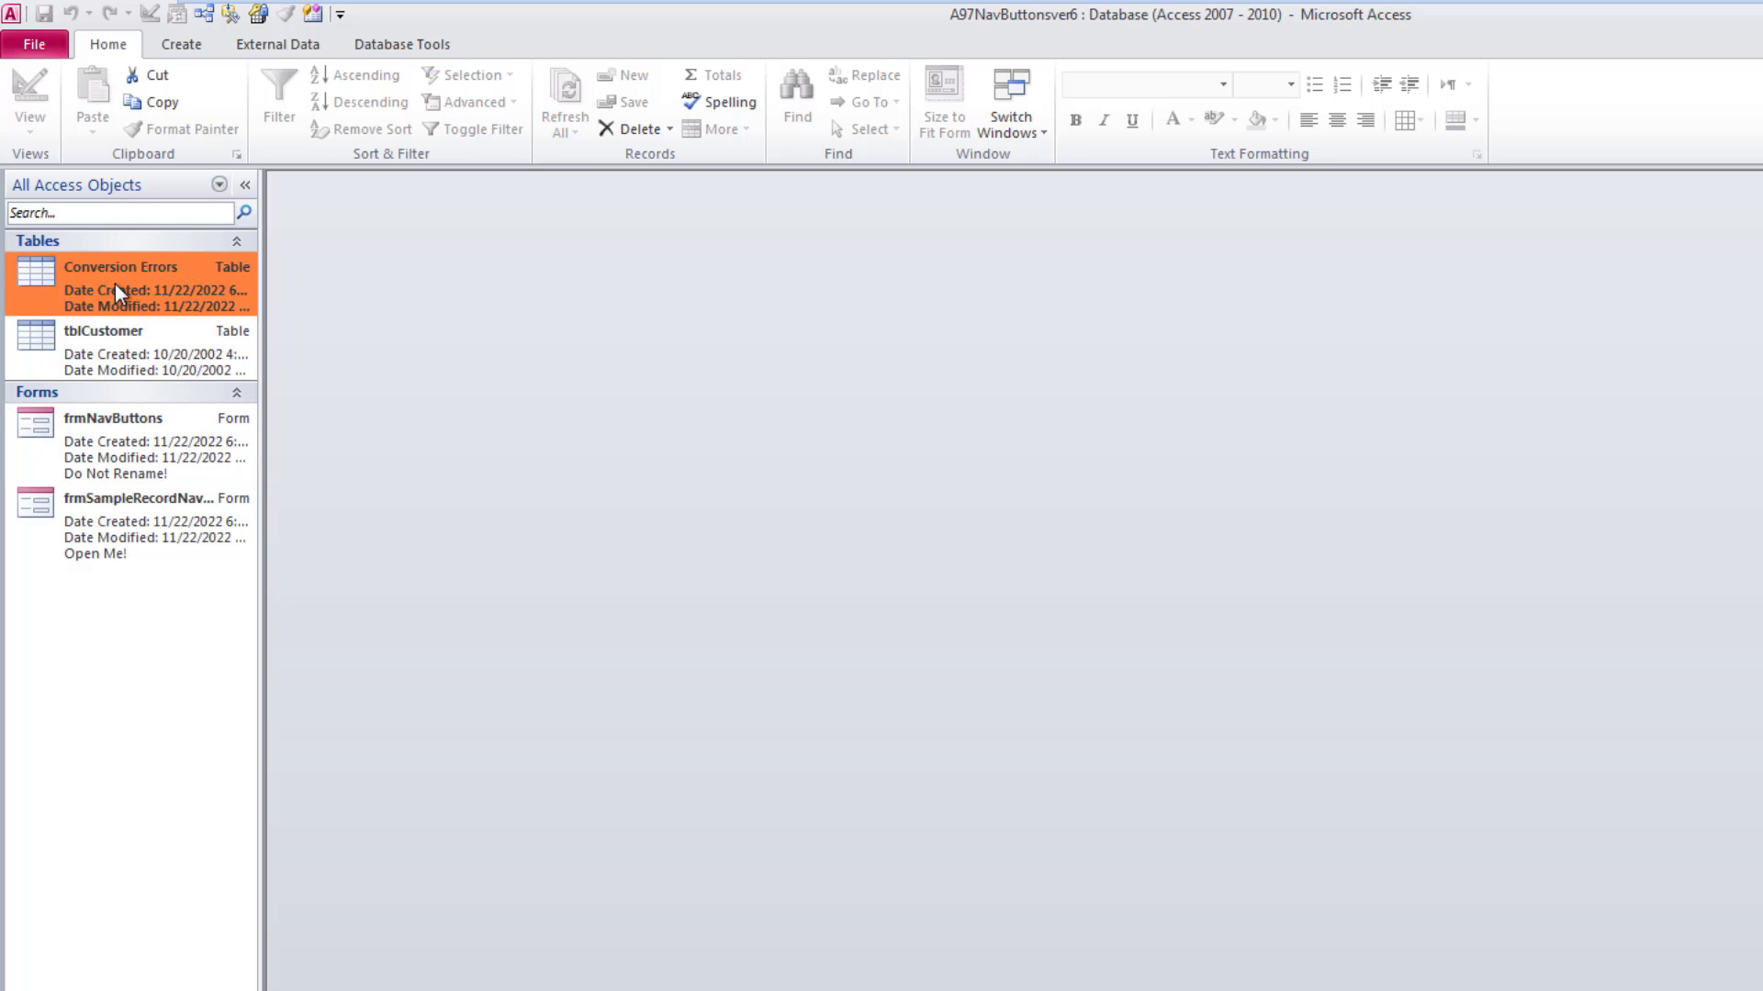
double_click(114, 282)
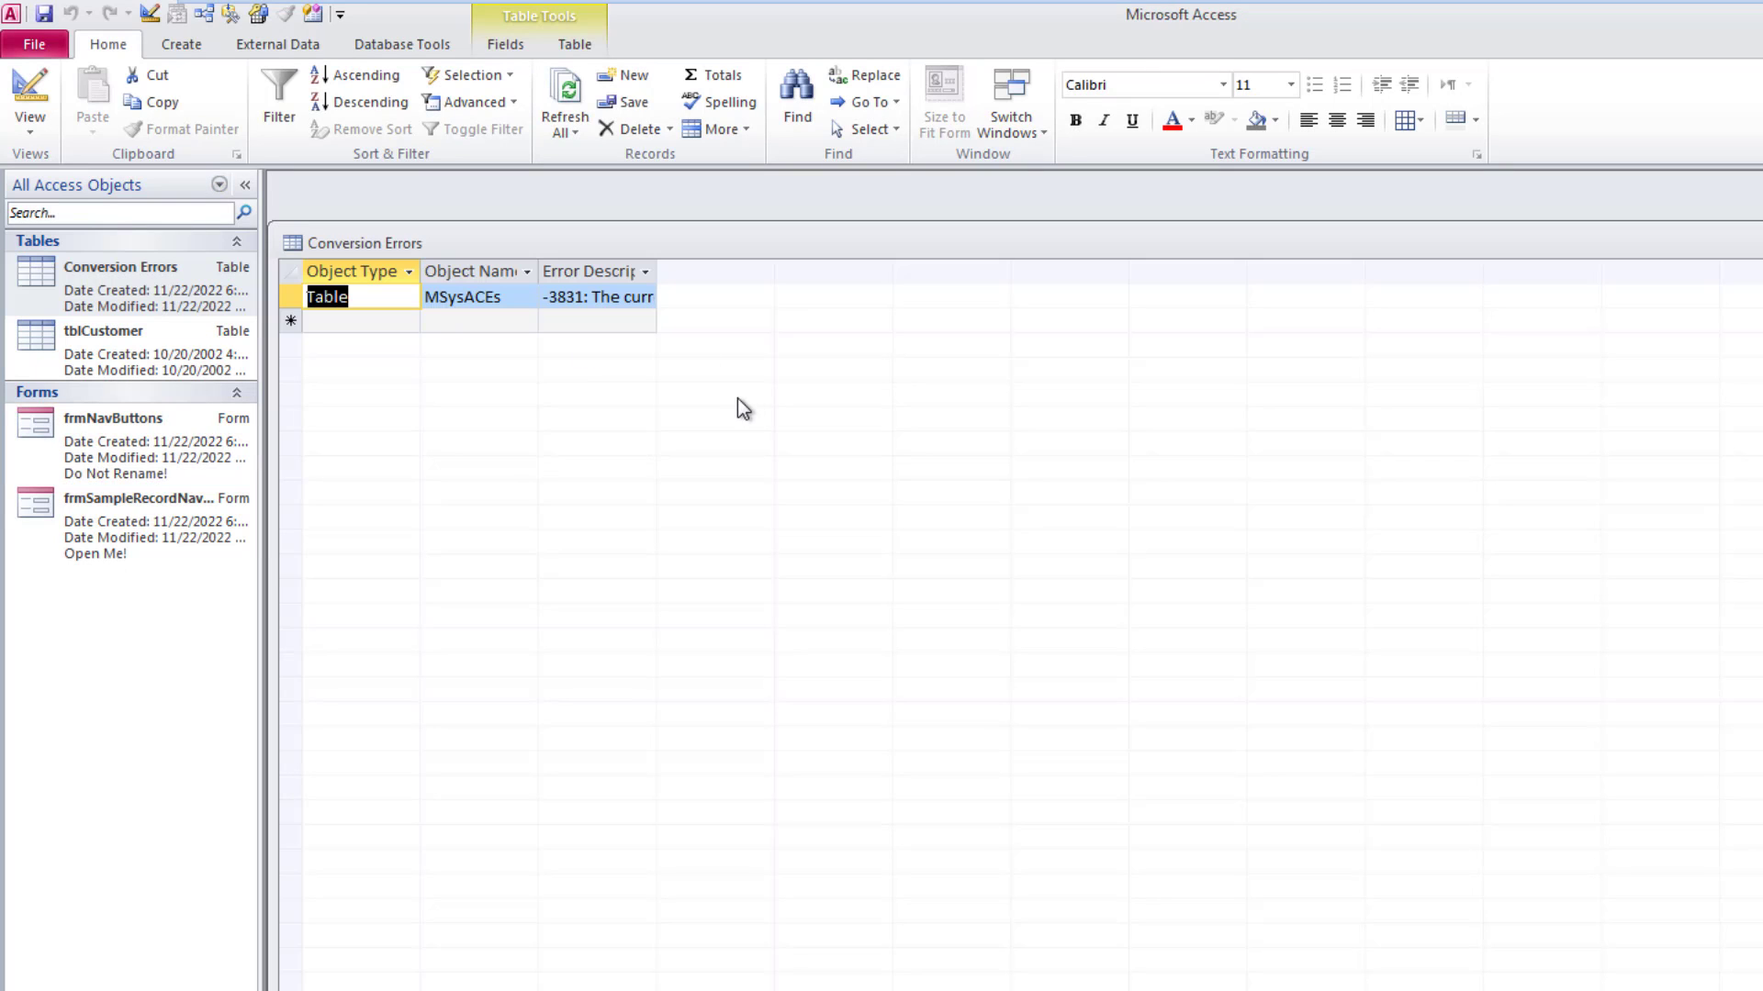
double_click(657, 272)
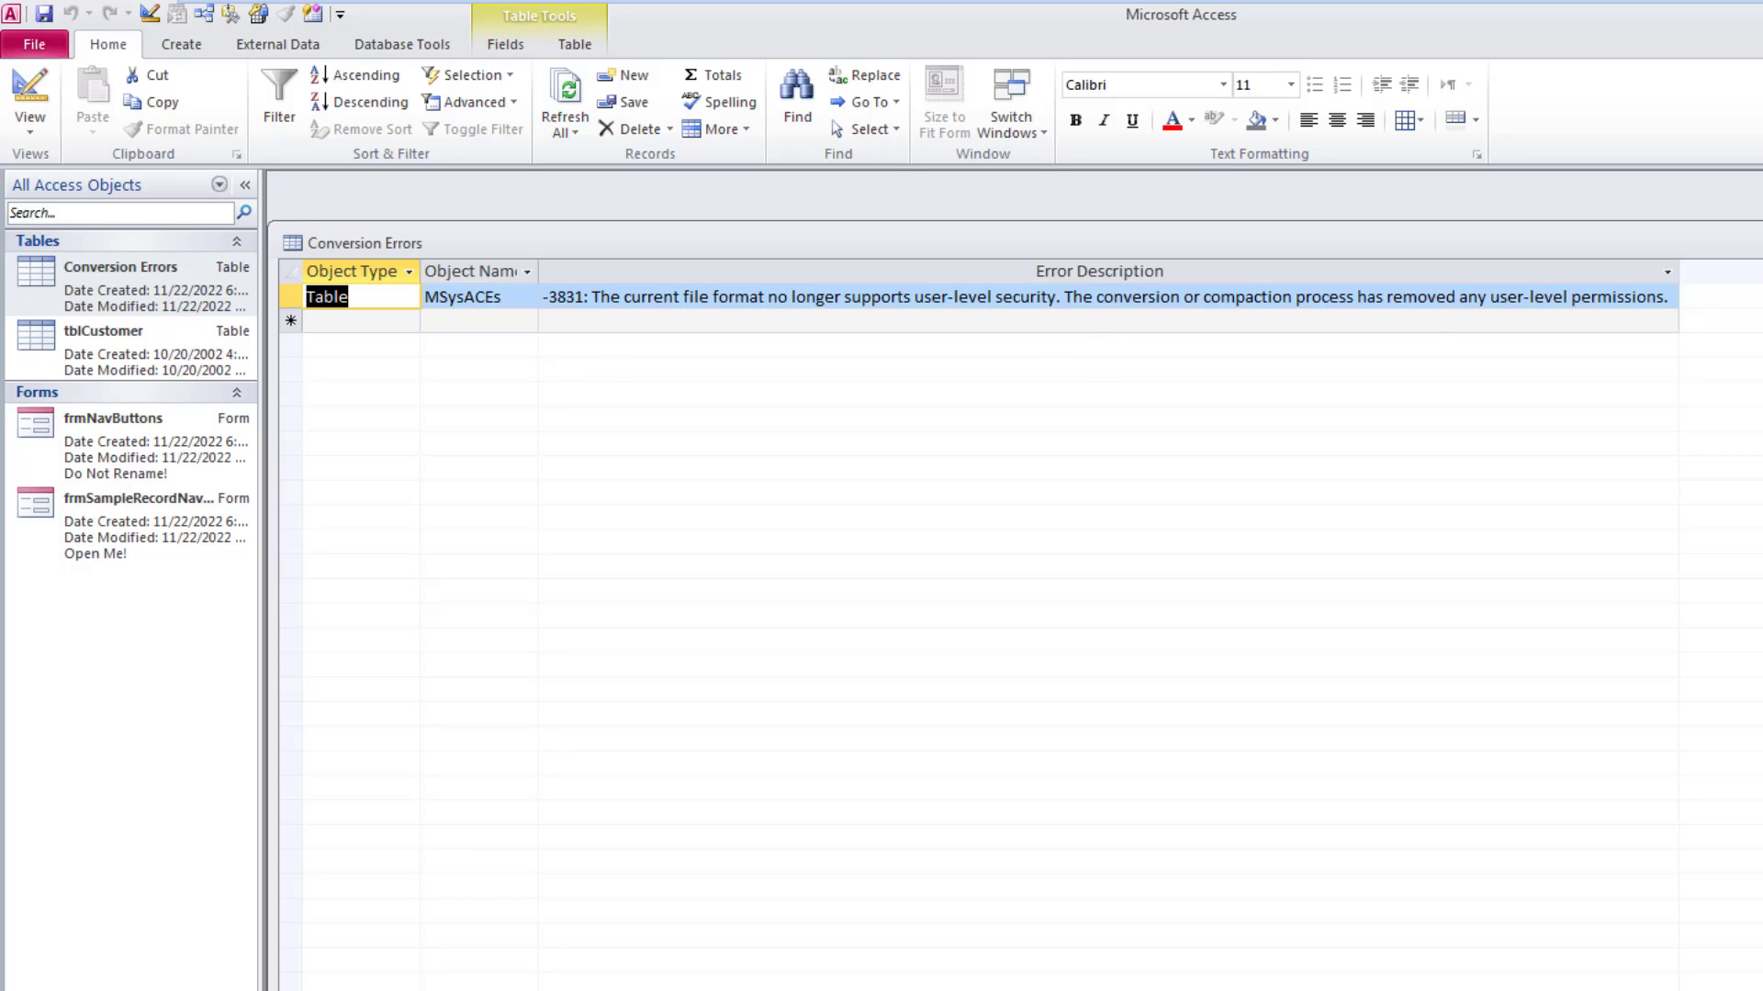
key(ctrl+w)
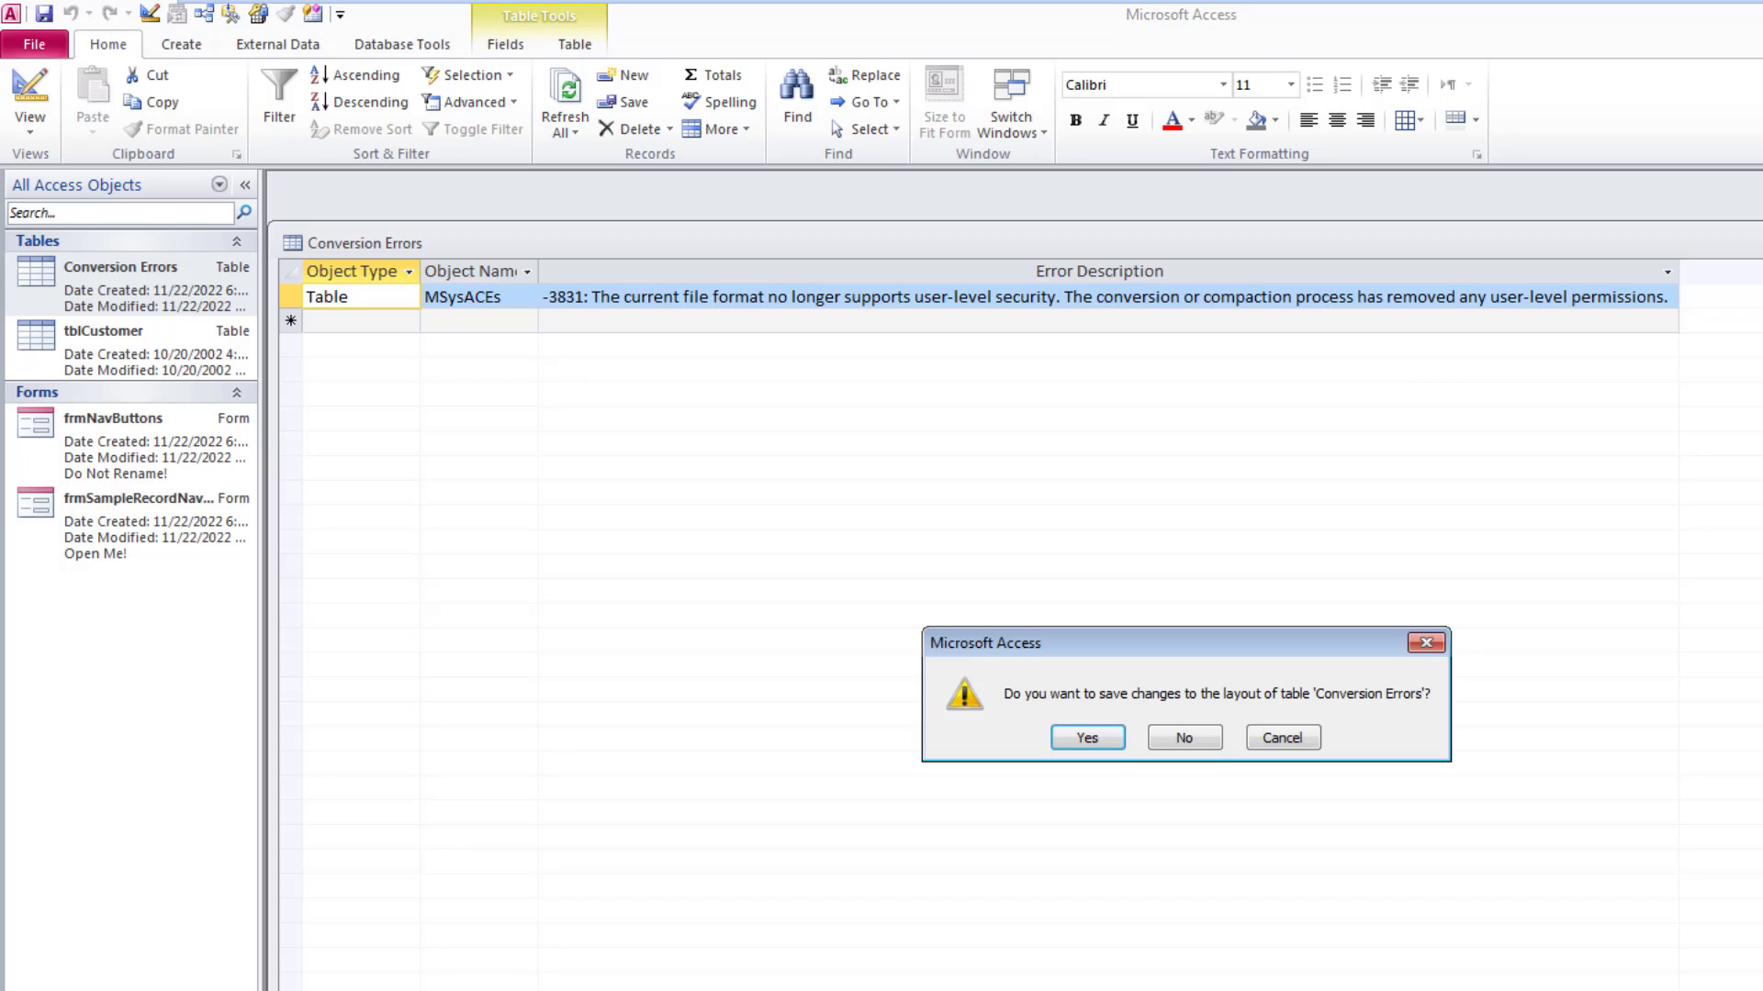
click(1206, 741)
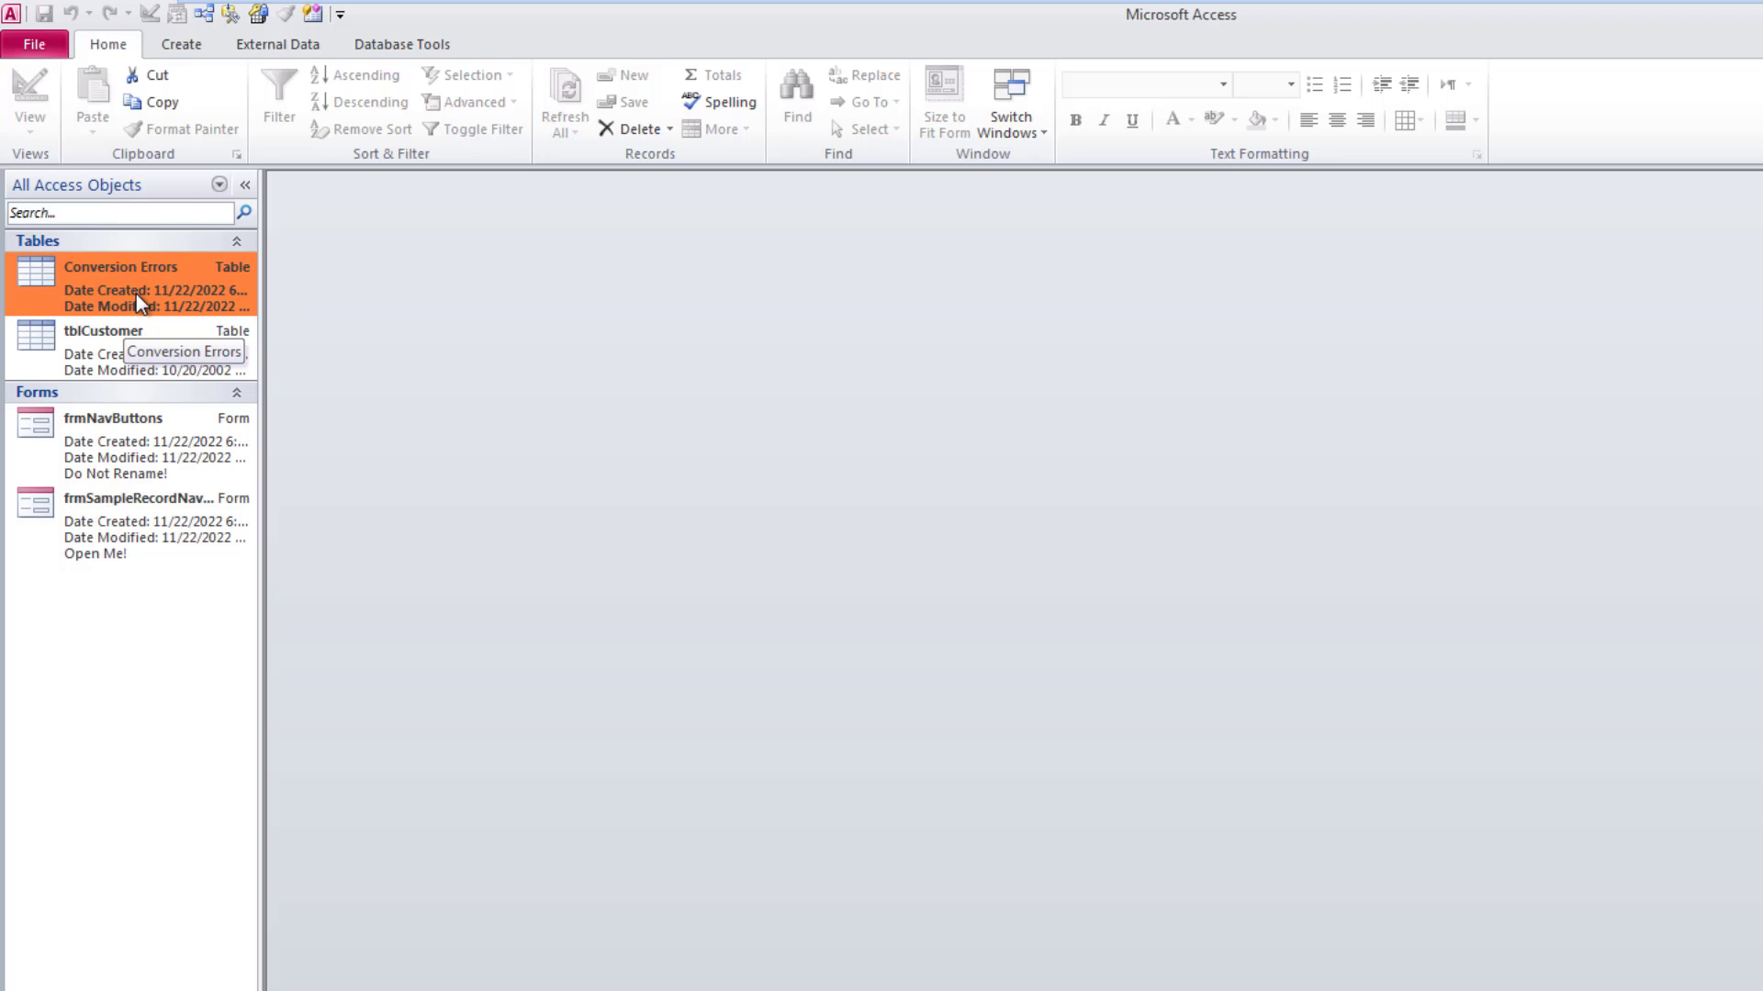
key(Delete)
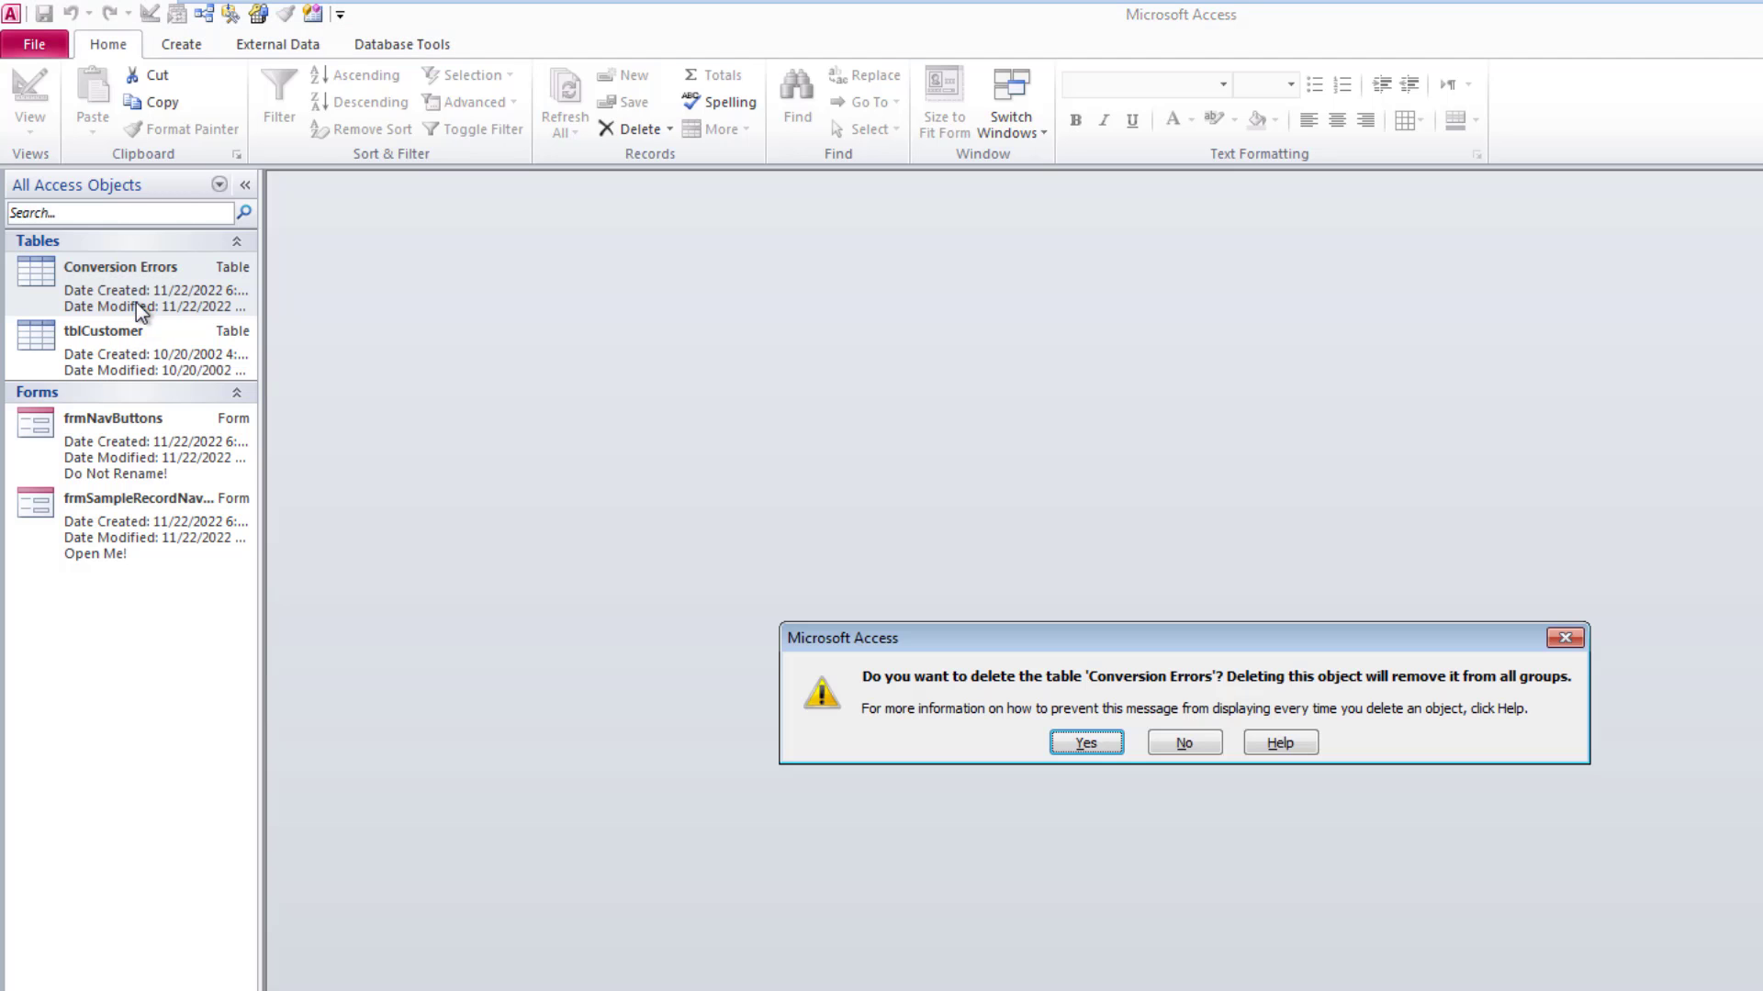
key(Return)
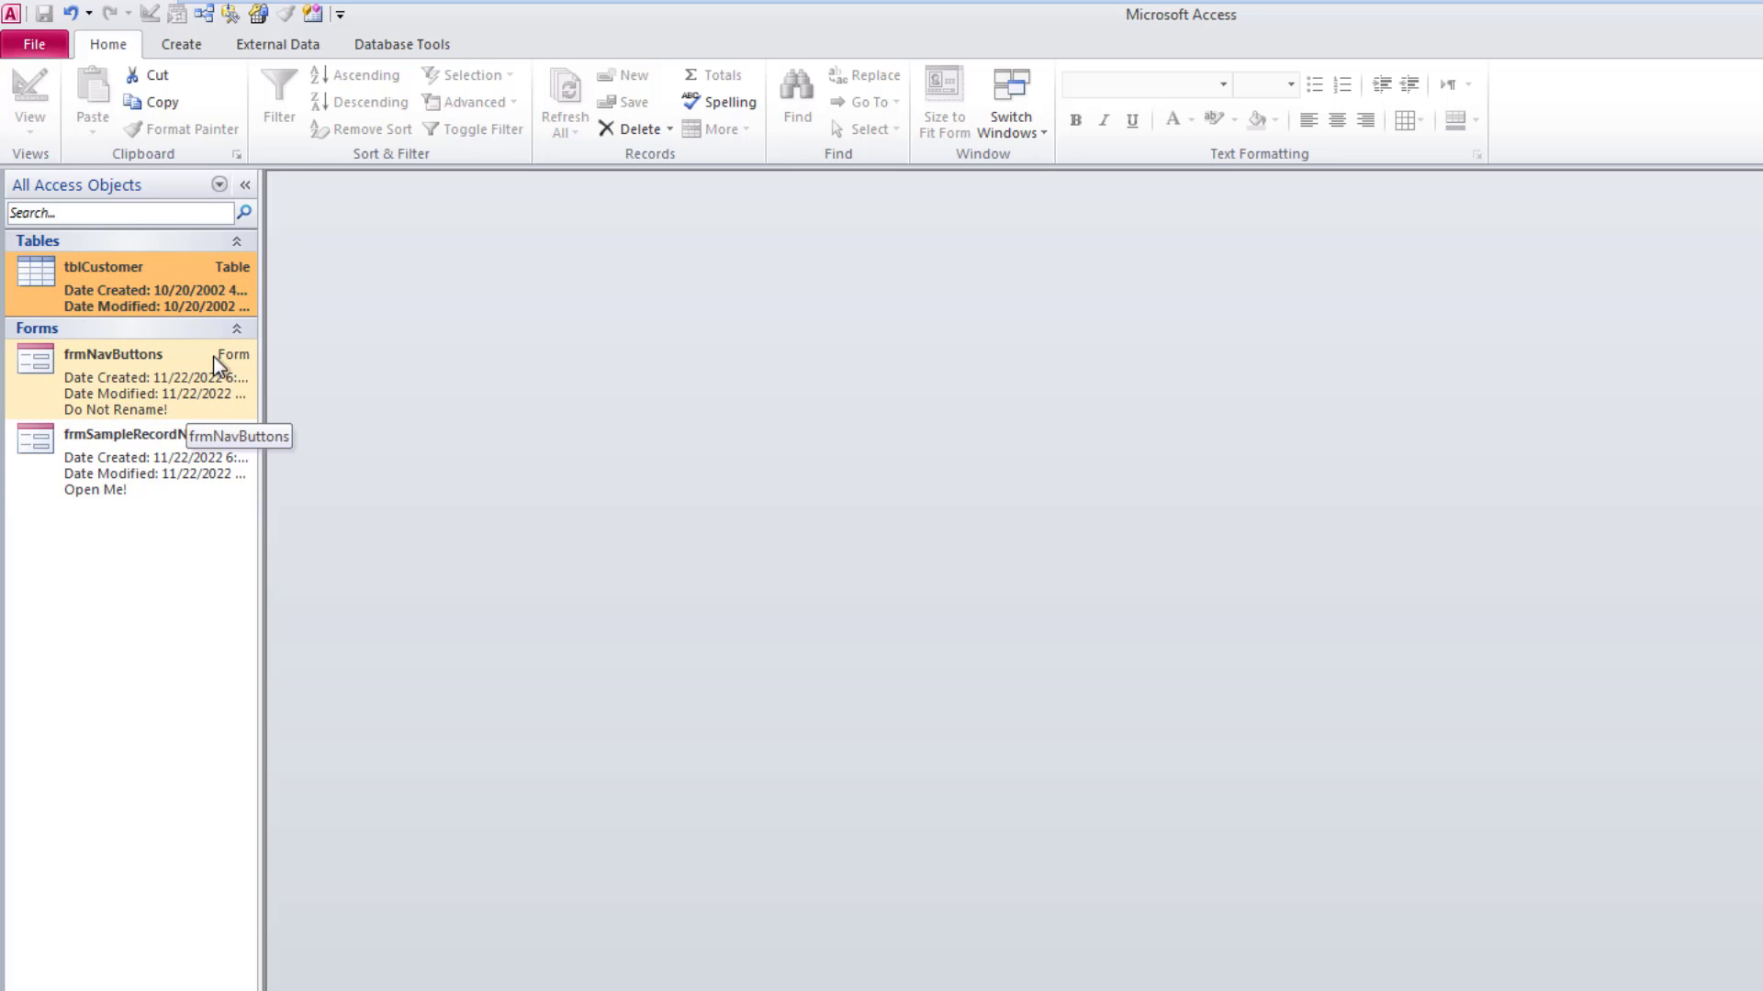
Compact and repair the database, then compile the NavigationButtons project in VBA.
click(230, 14)
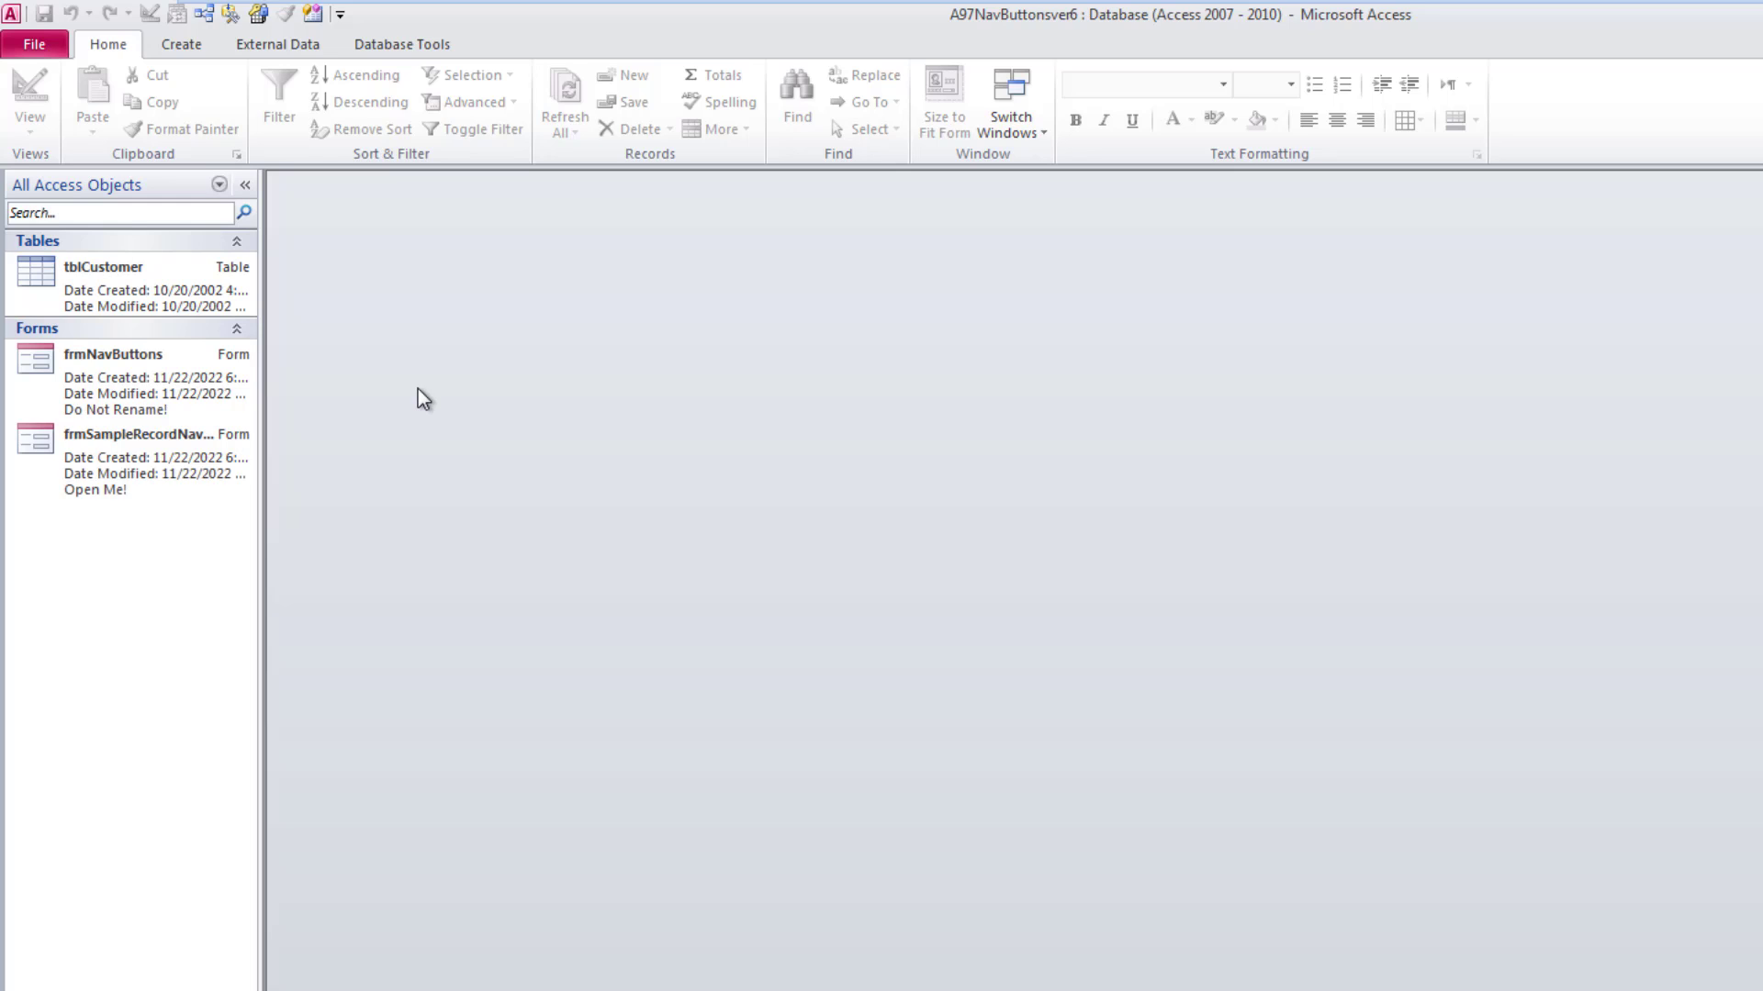
key(alt+F11)
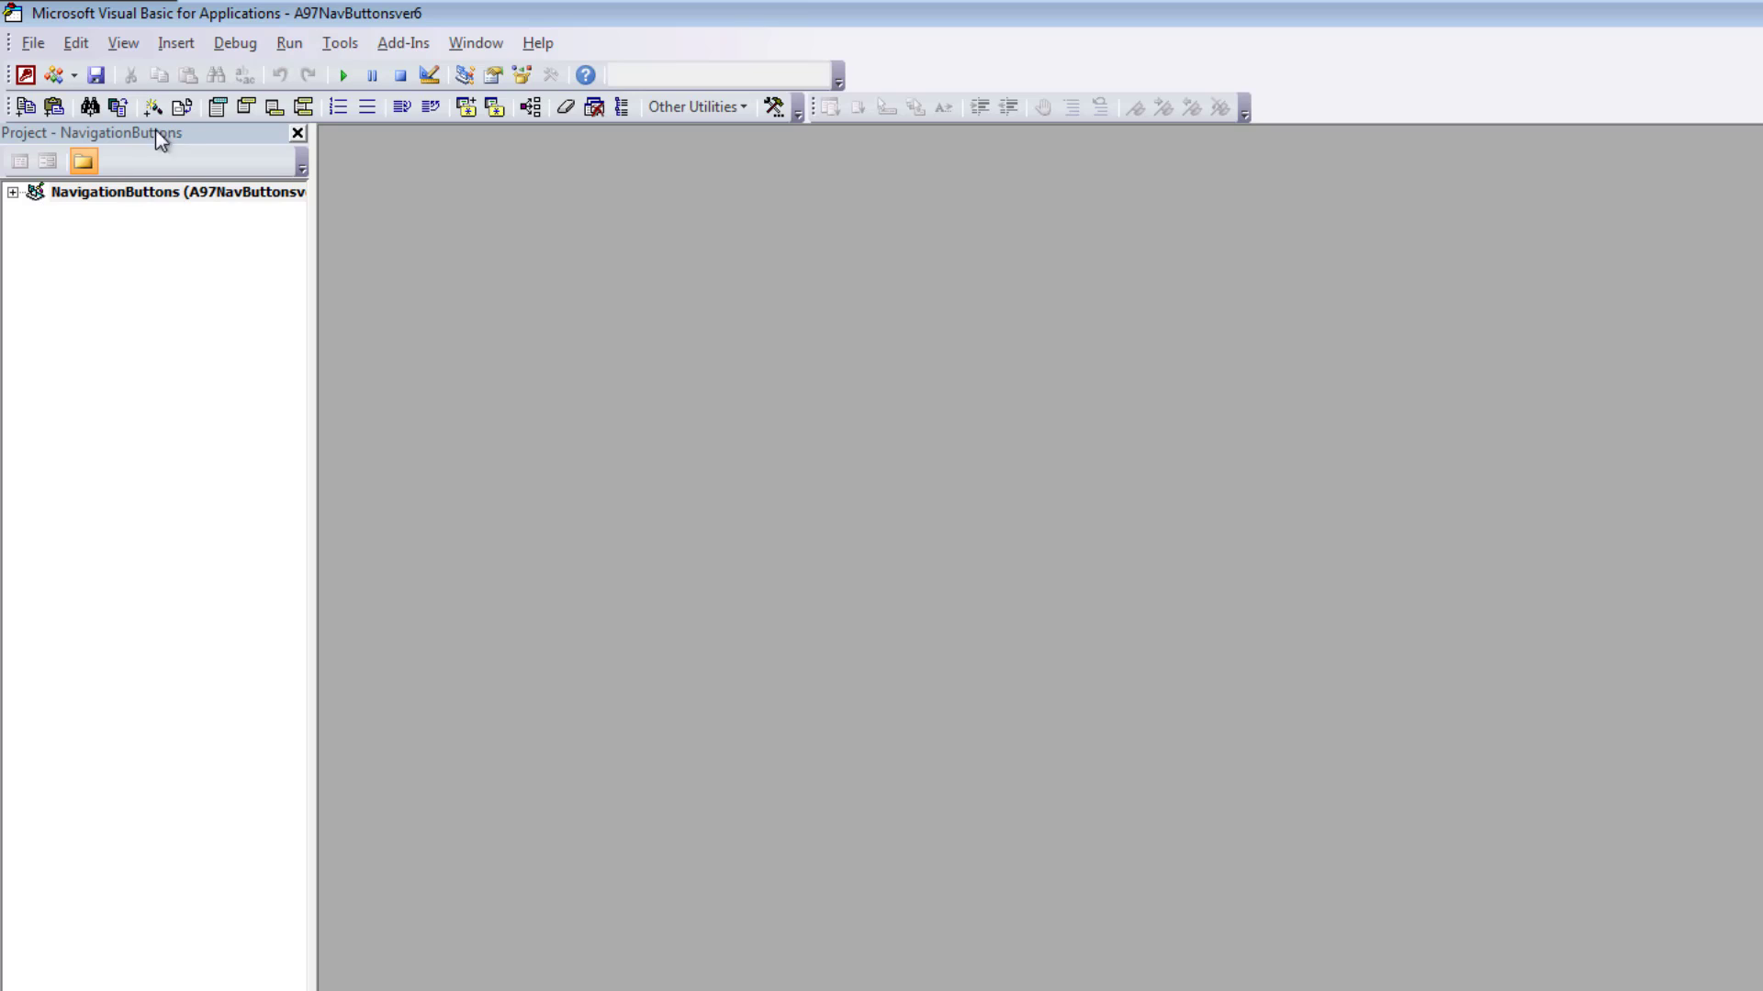
click(252, 43)
click(295, 73)
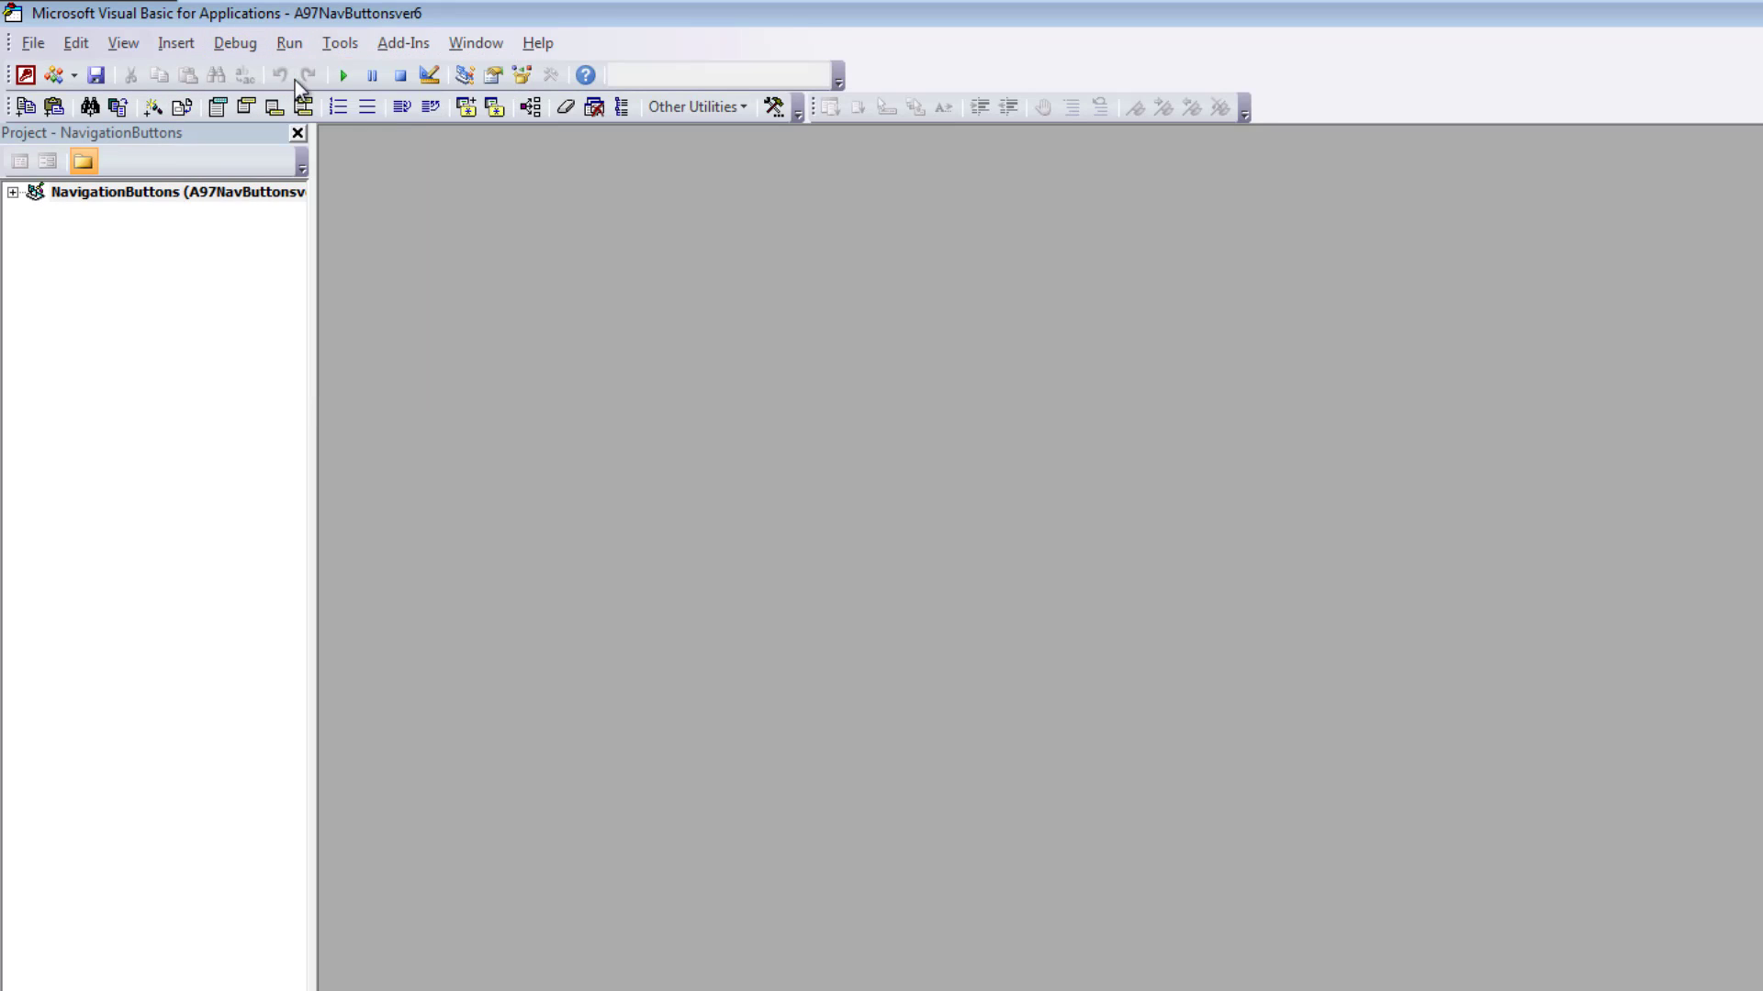
Review the NavigationButtons project references without changes and return to Access.
click(340, 43)
click(388, 74)
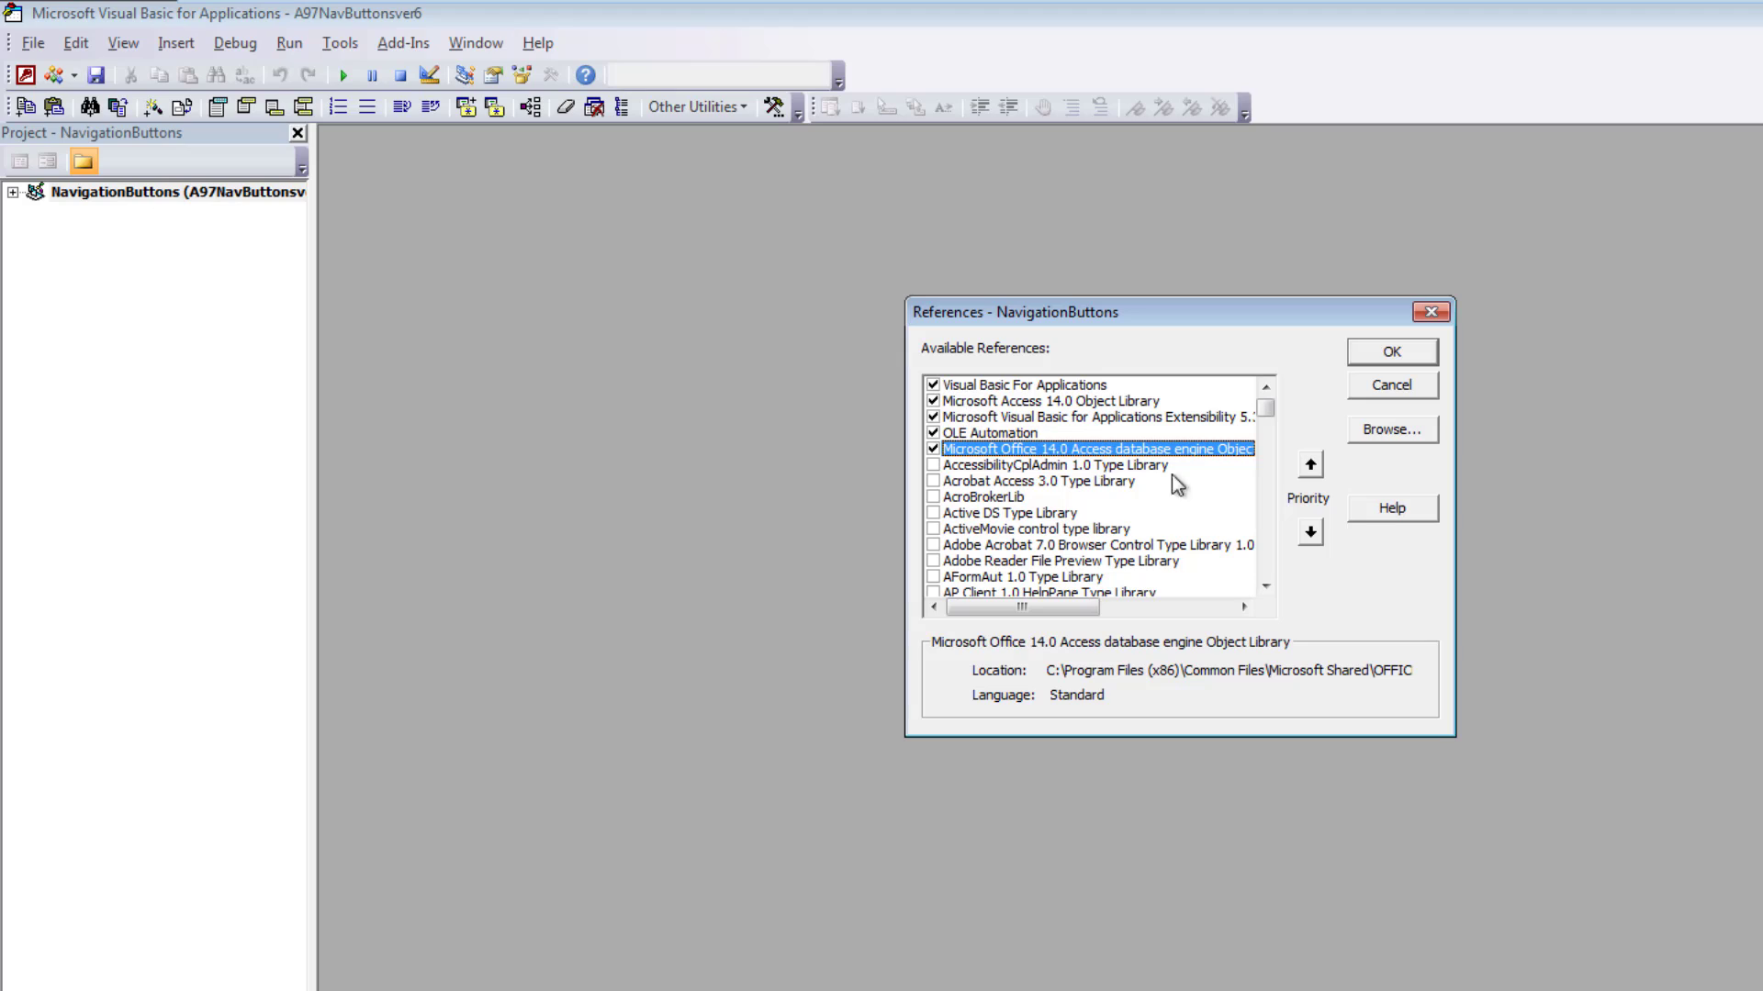
click(1388, 387)
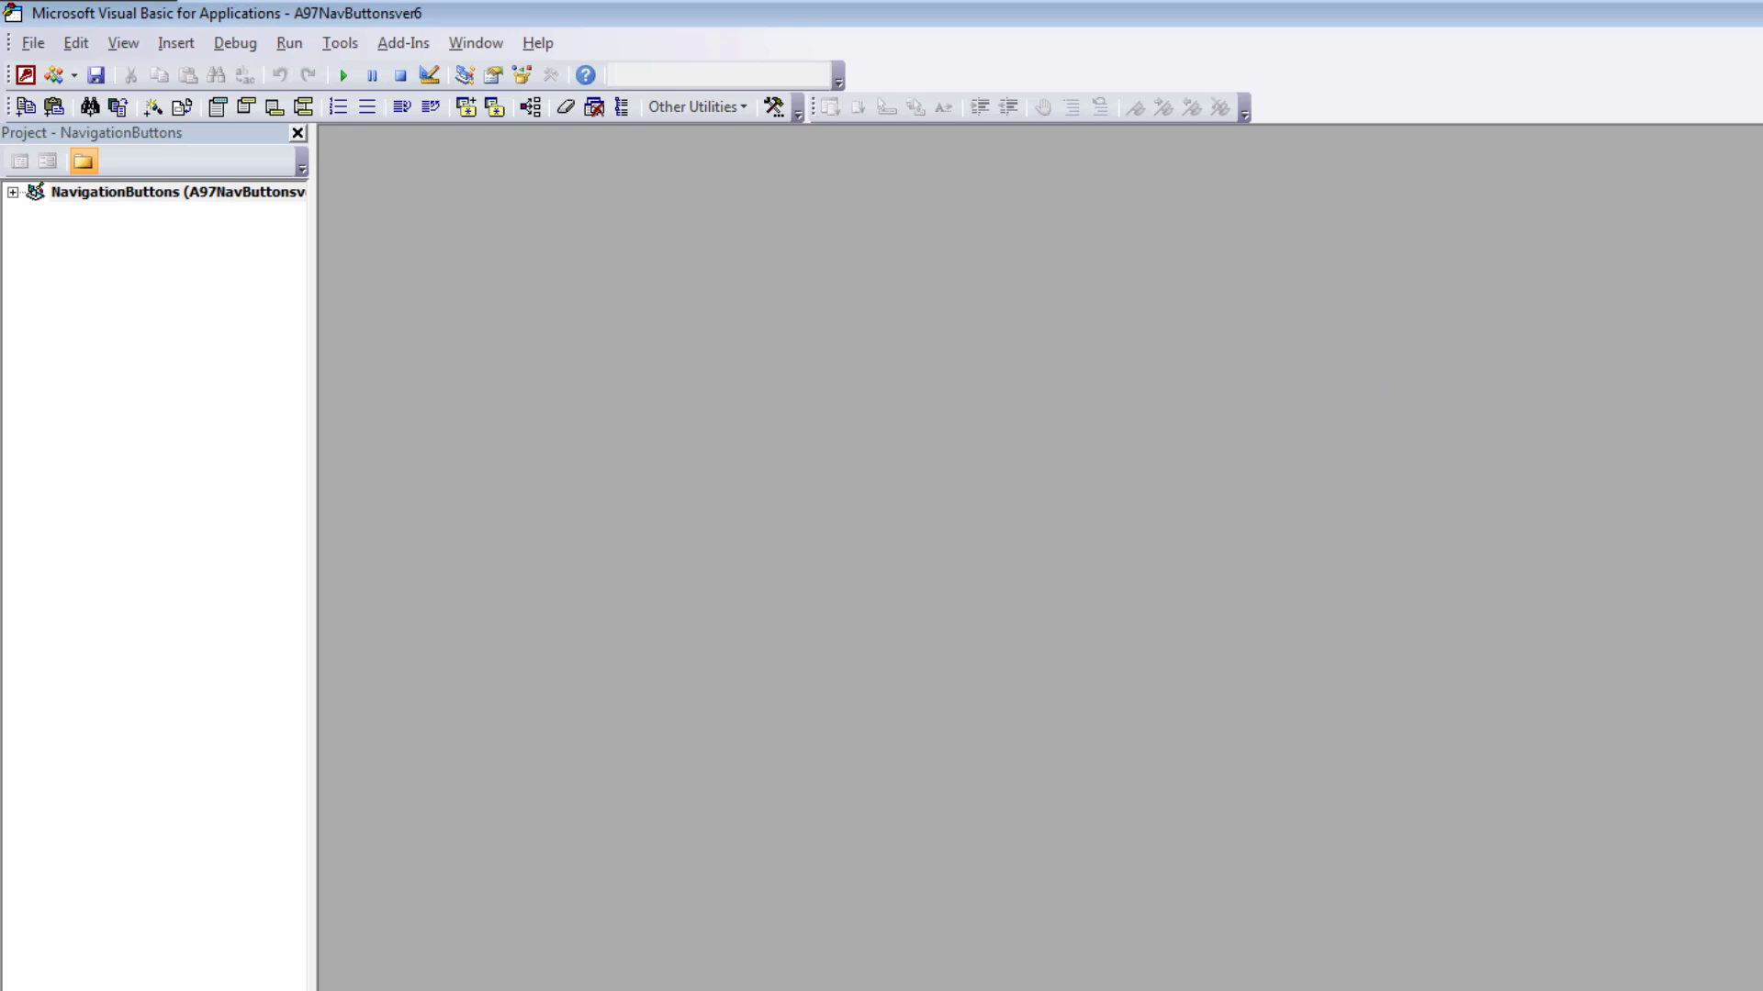
key(alt+F11)
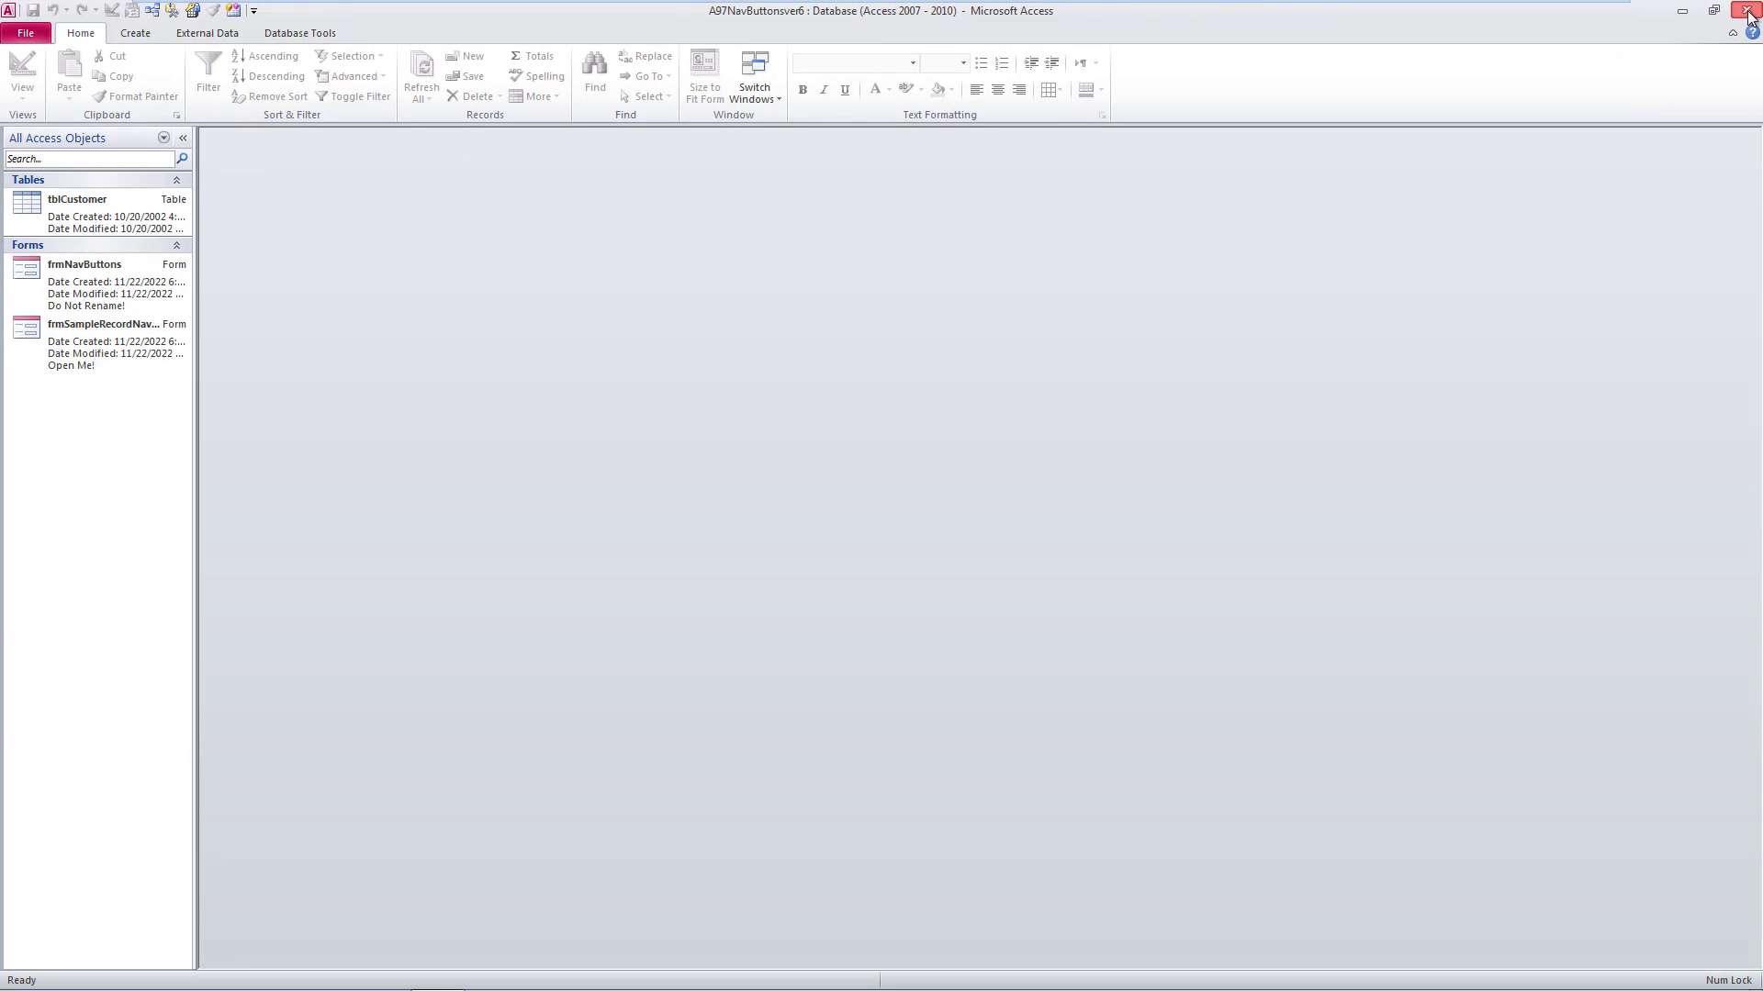
Close Access and select A97NavButtonsver6.accdb on the desktop.
click(1746, 12)
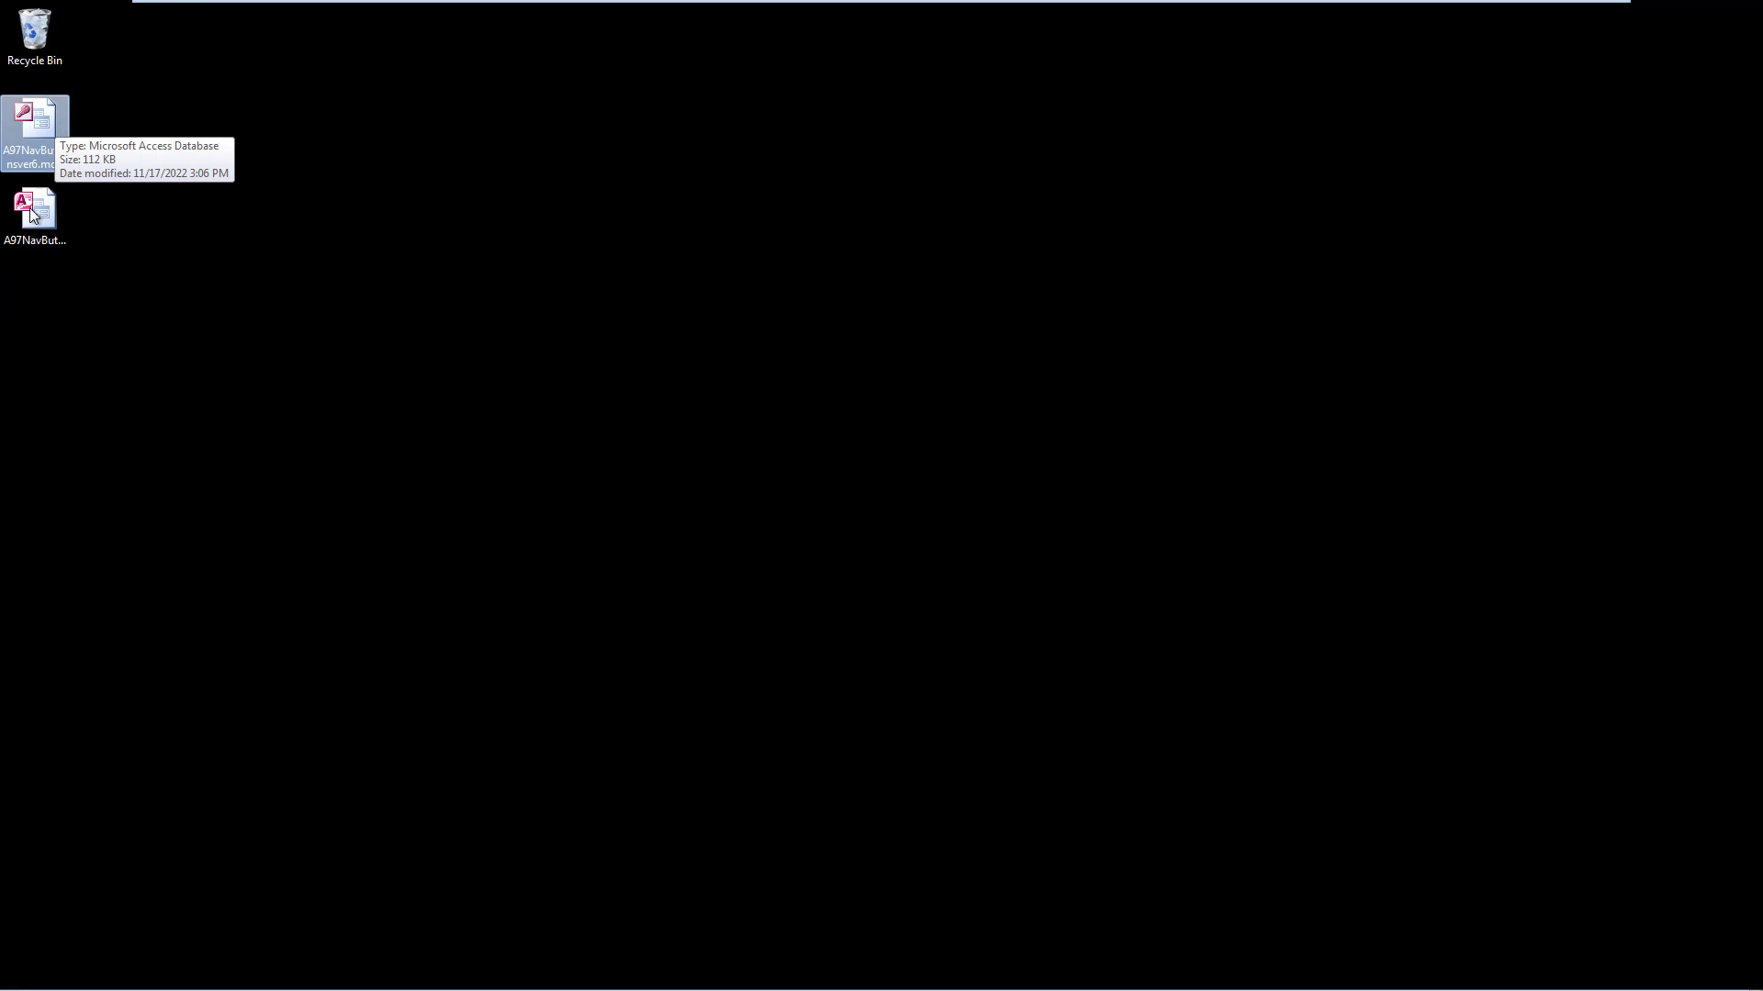
click(32, 225)
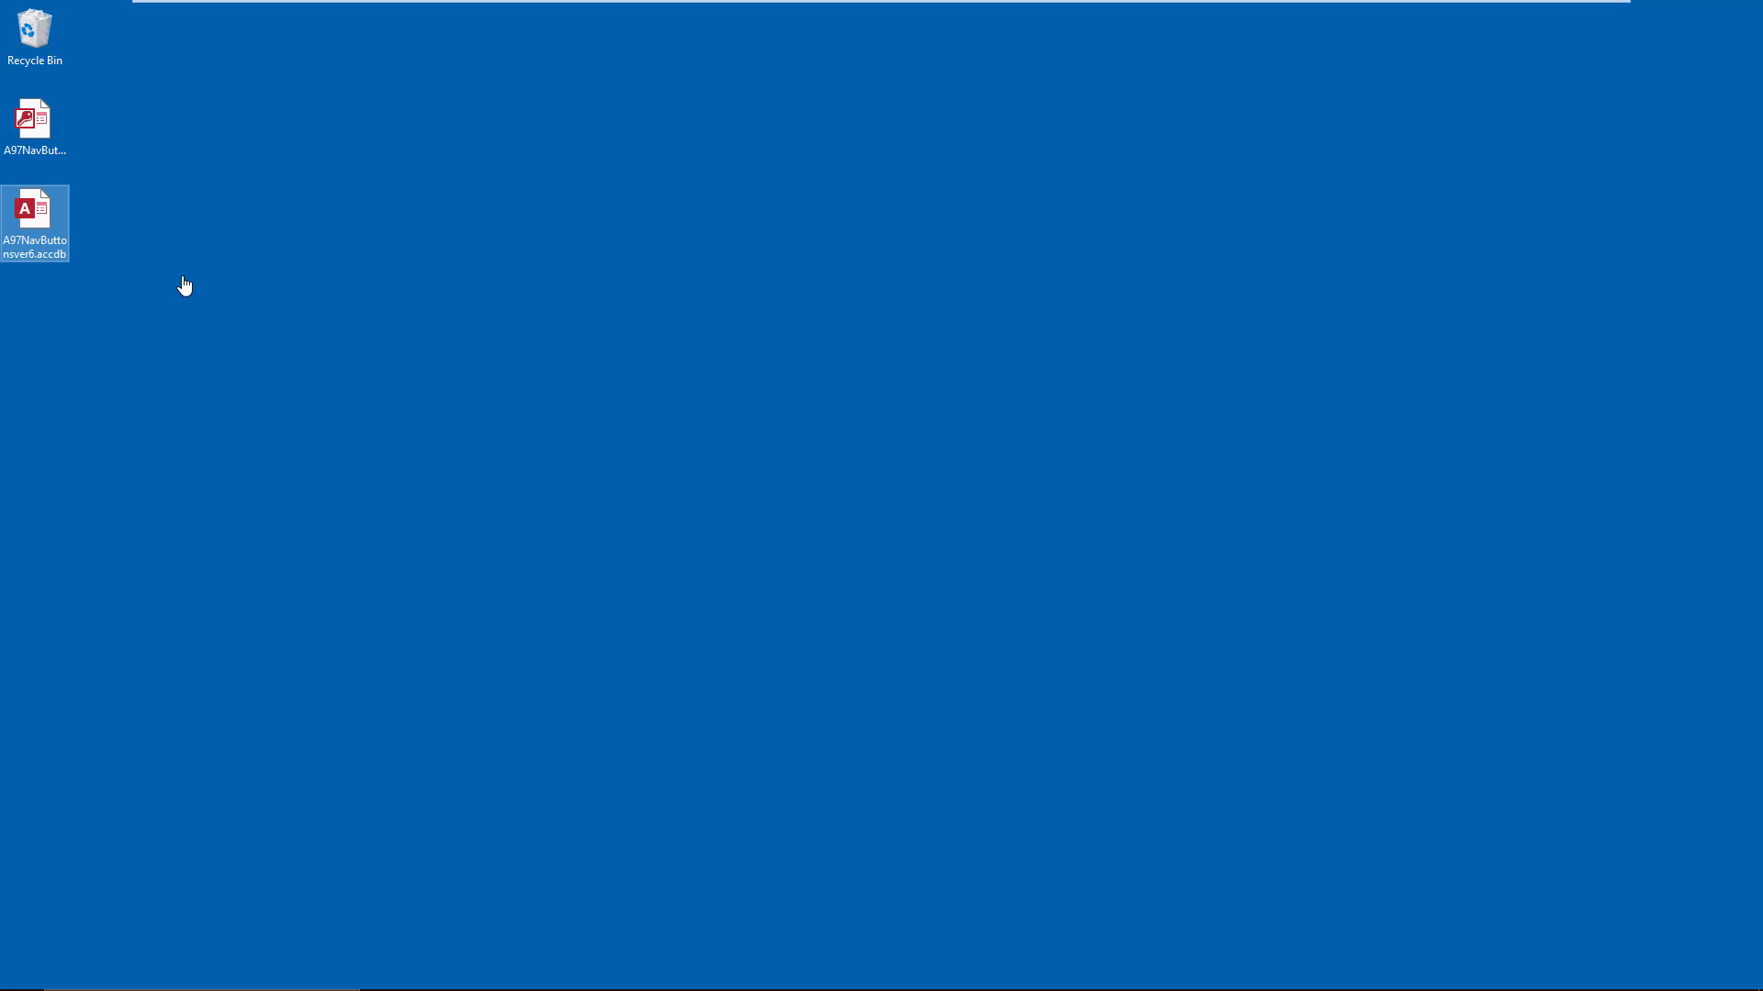
Open A97NavButtonsver6.accdb with content enabled, run frmNavButtons and frmSampleRecordNavigation, then close Access.
double_click(43, 217)
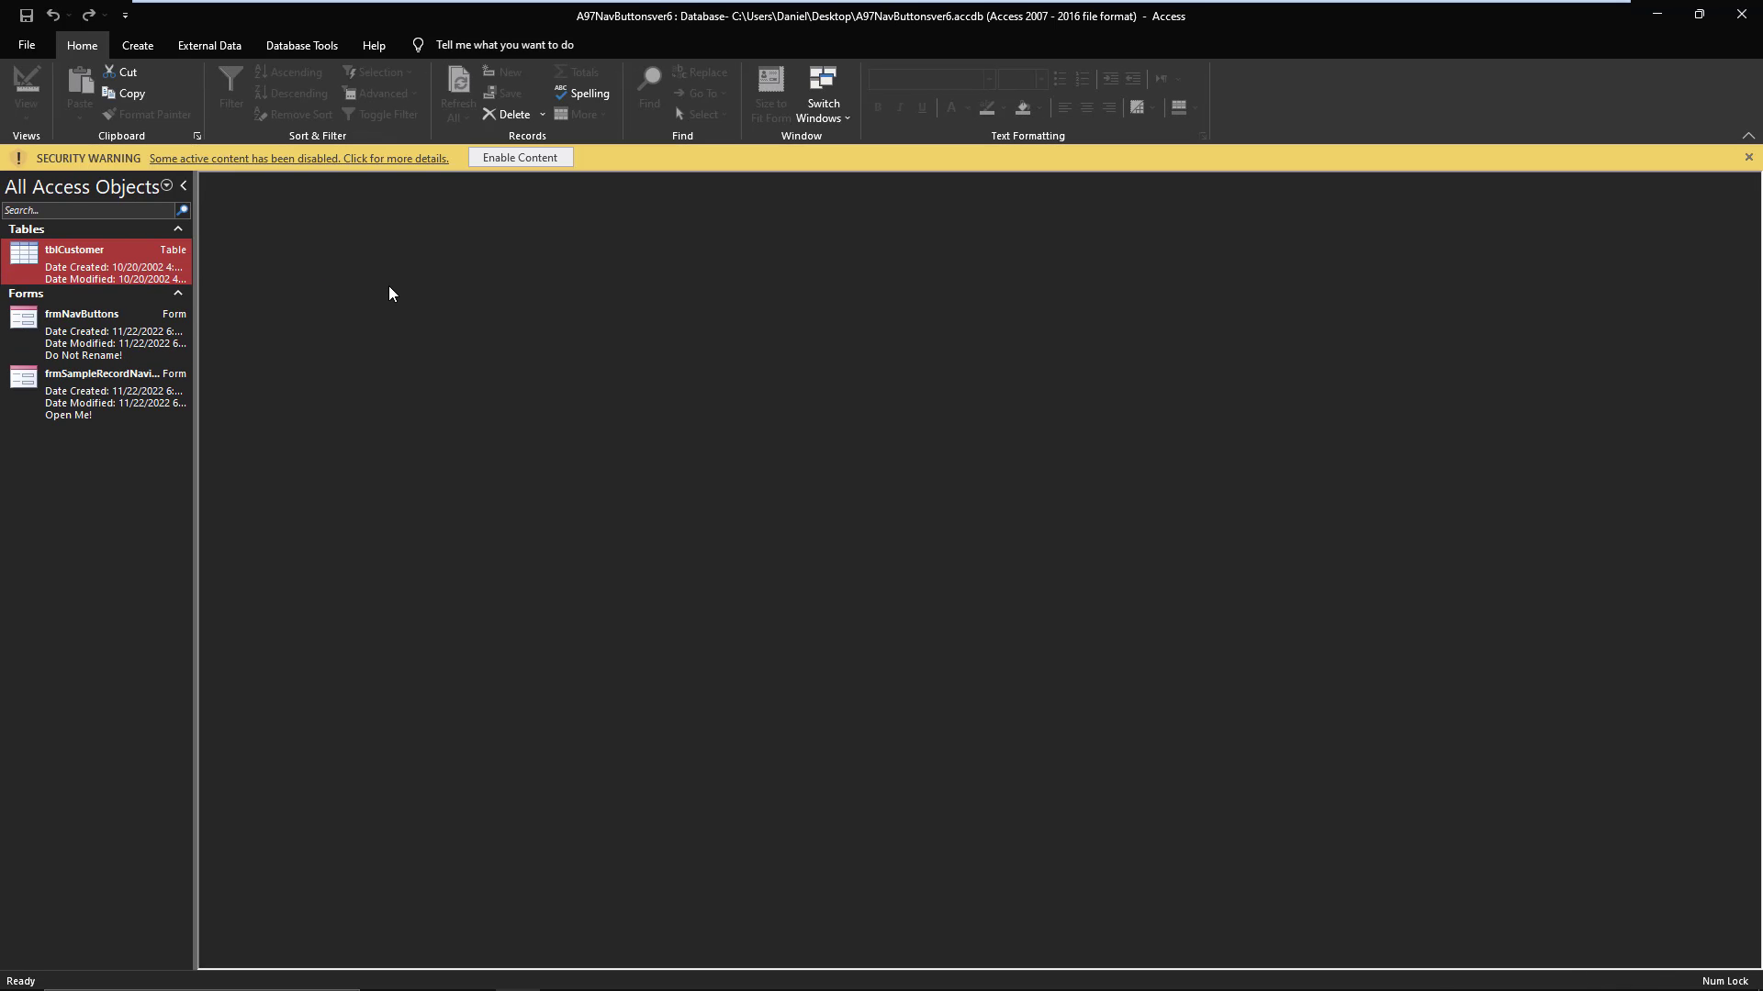
click(521, 158)
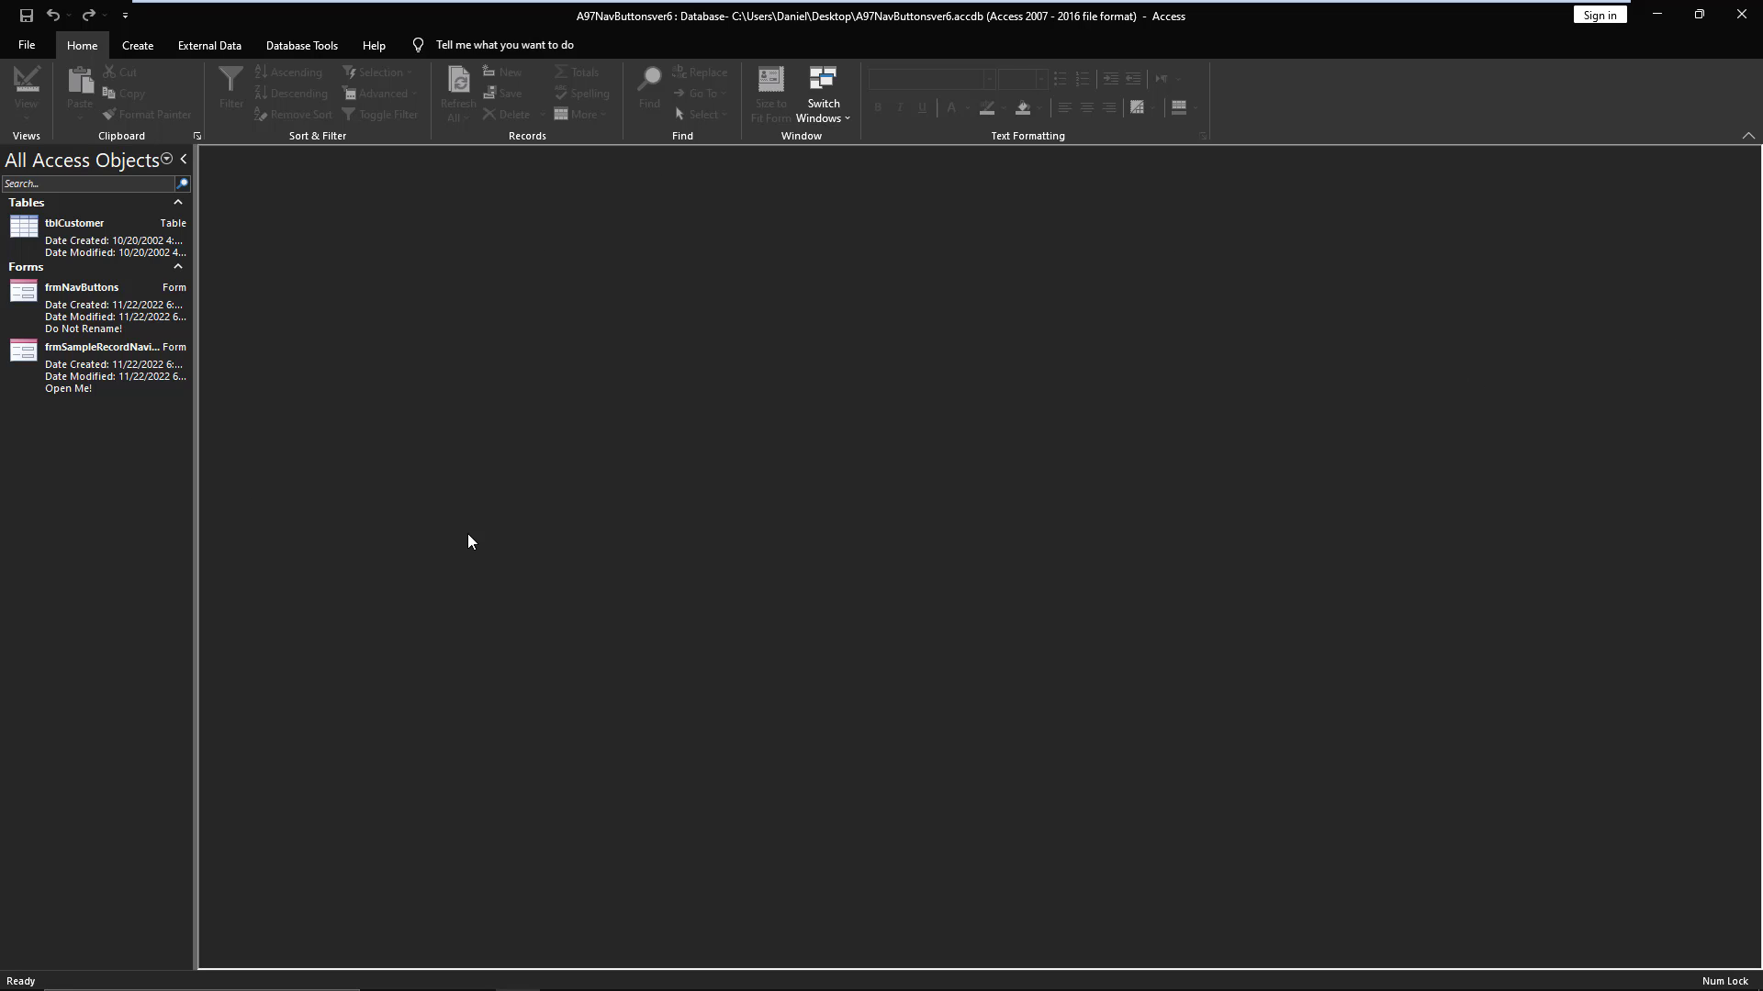
double_click(96, 290)
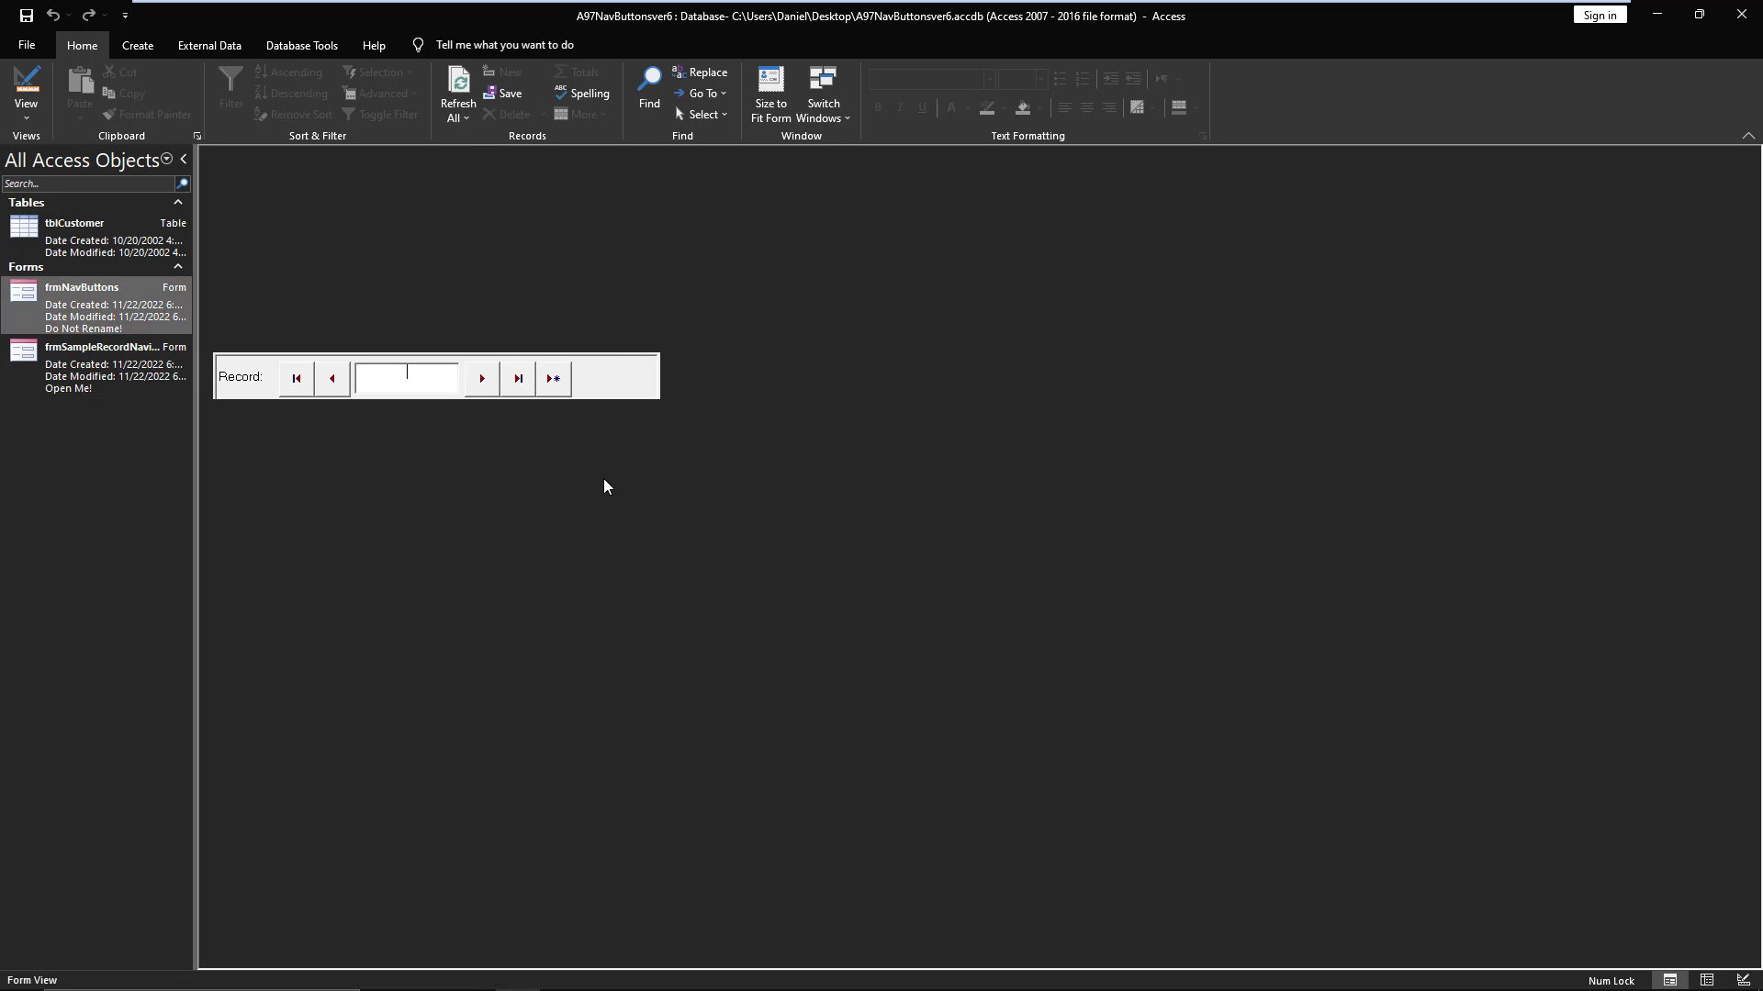
double_click(70, 369)
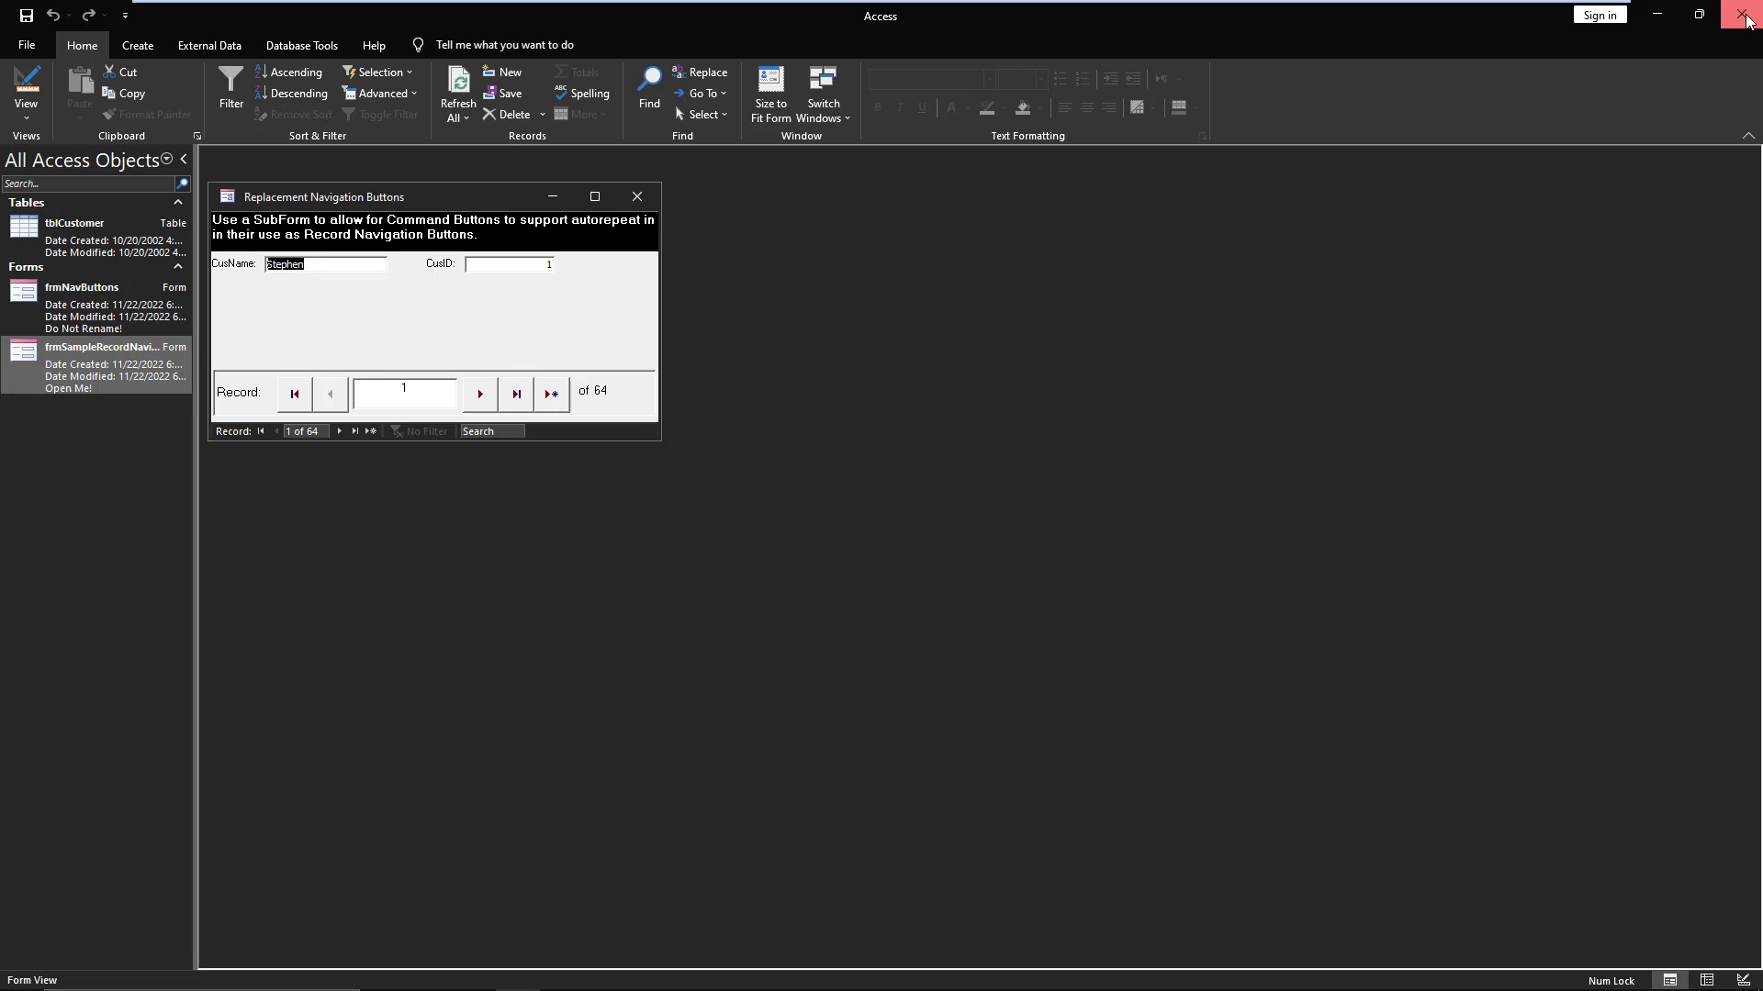
click(1745, 21)
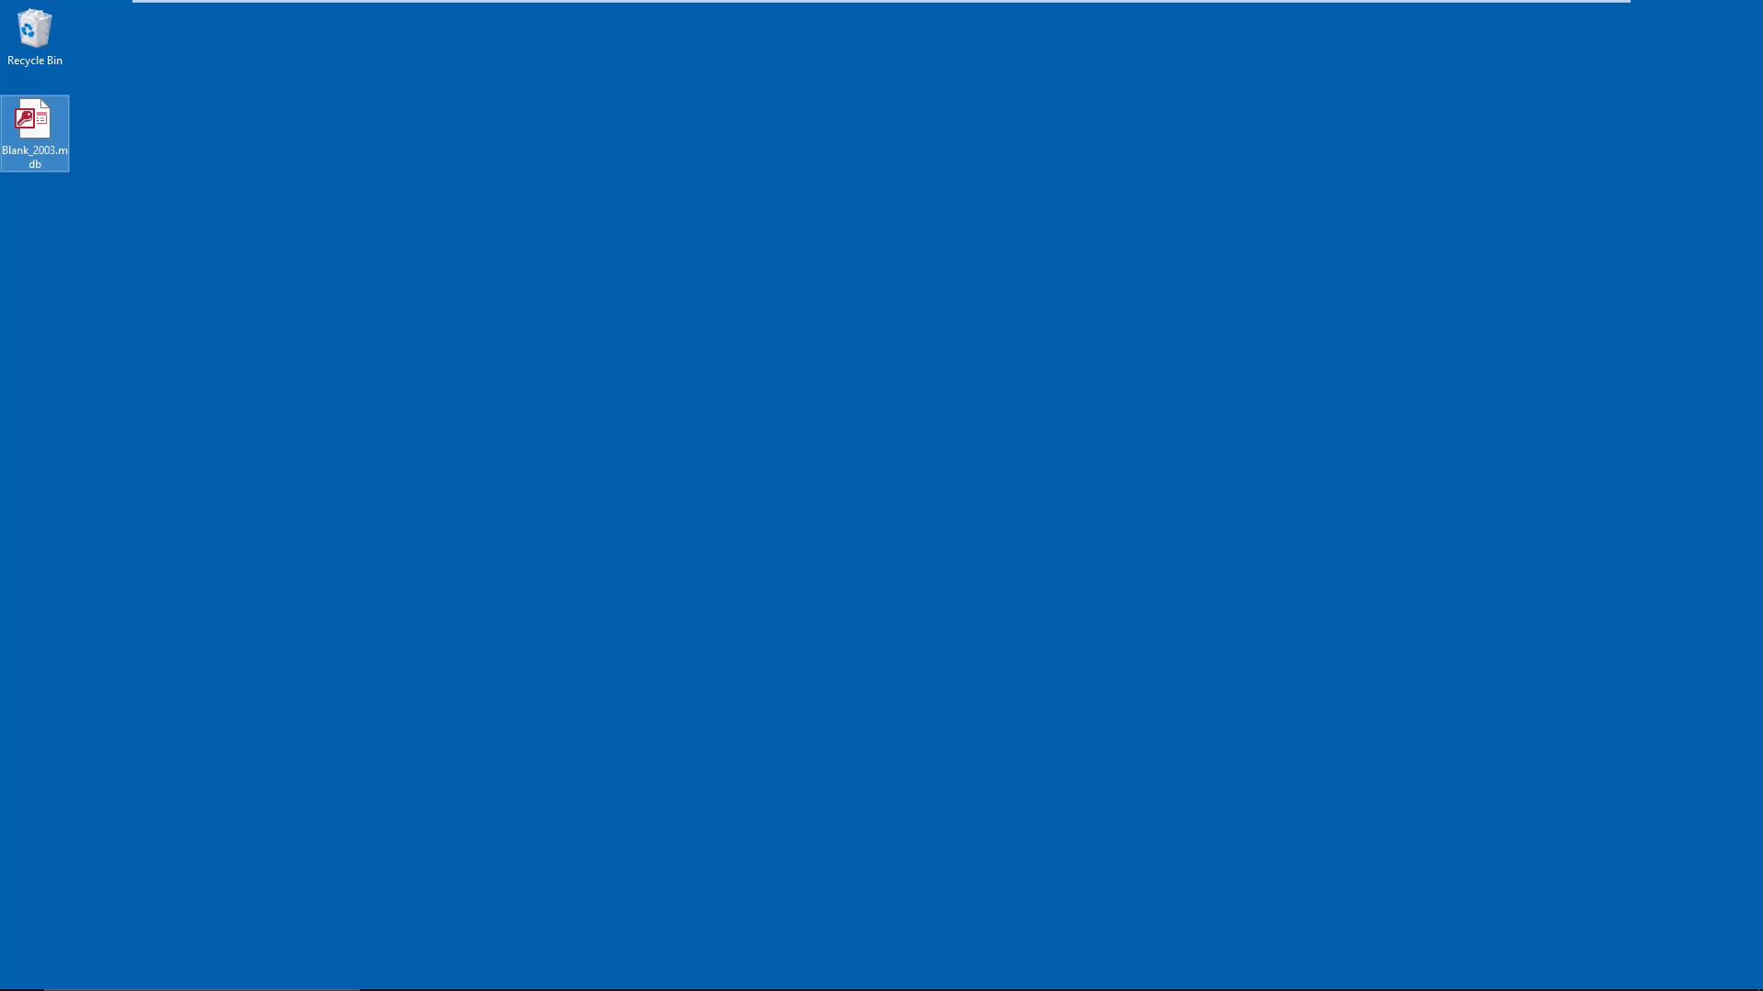
Open Blank_2003.mdb from the desktop and enable its content.
click(33, 165)
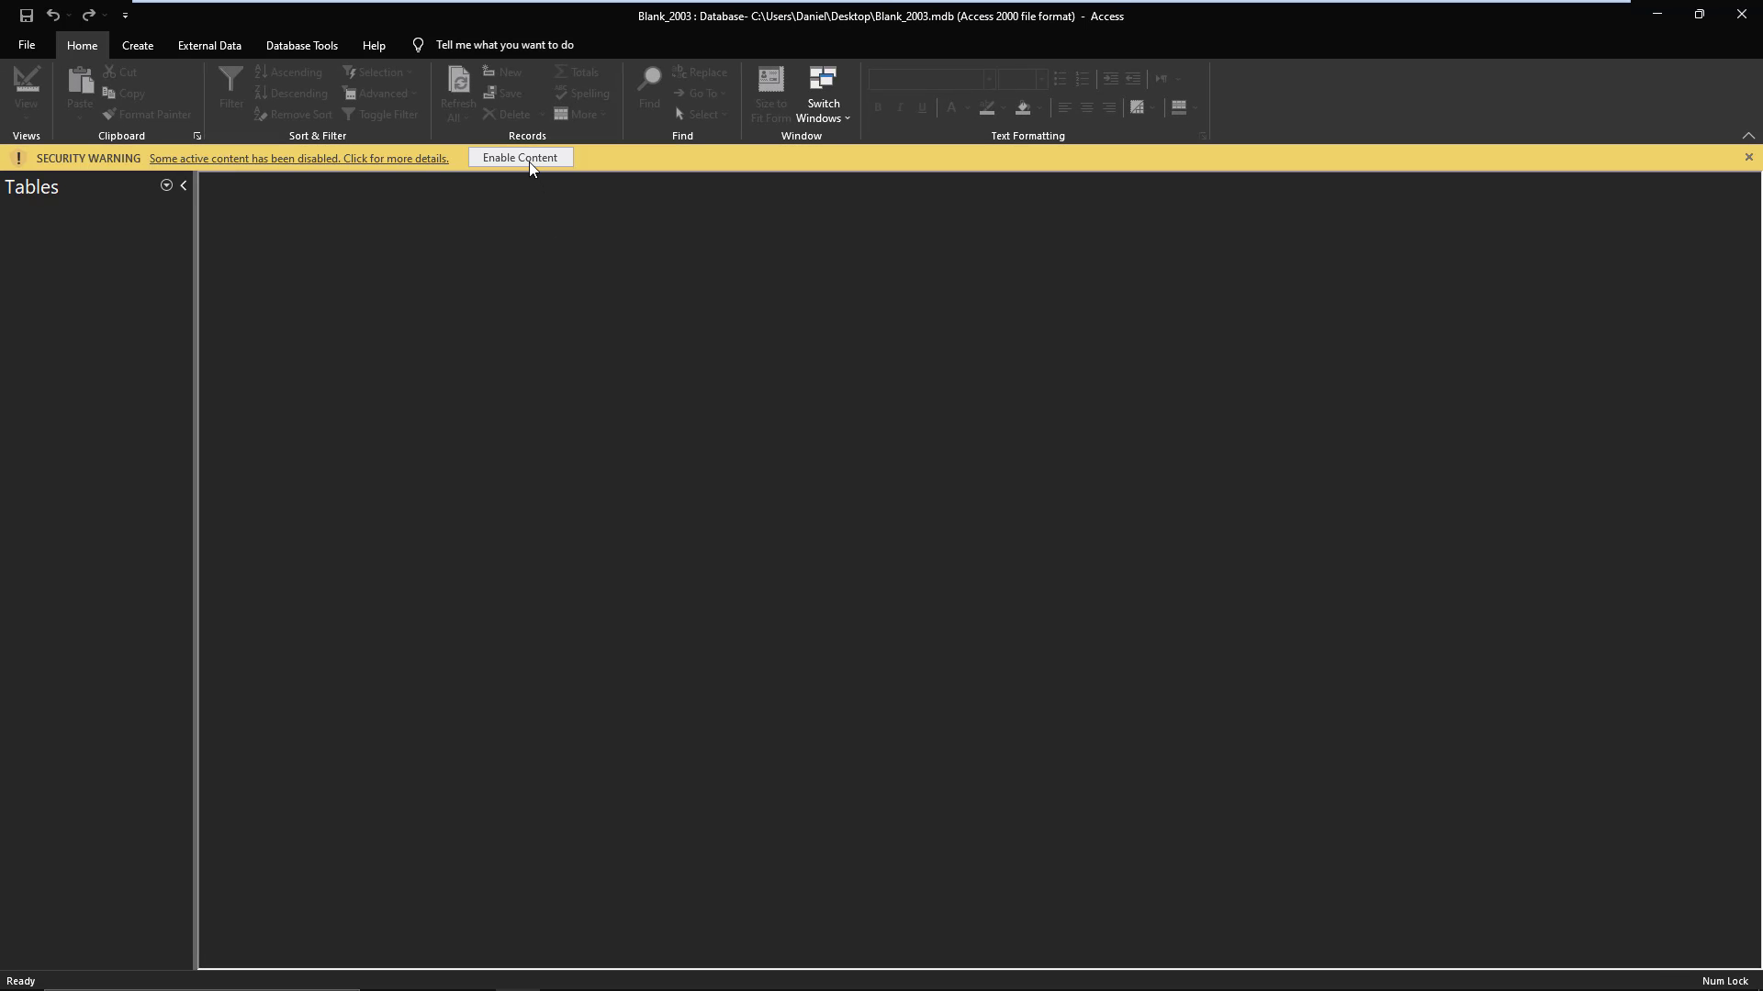
click(527, 159)
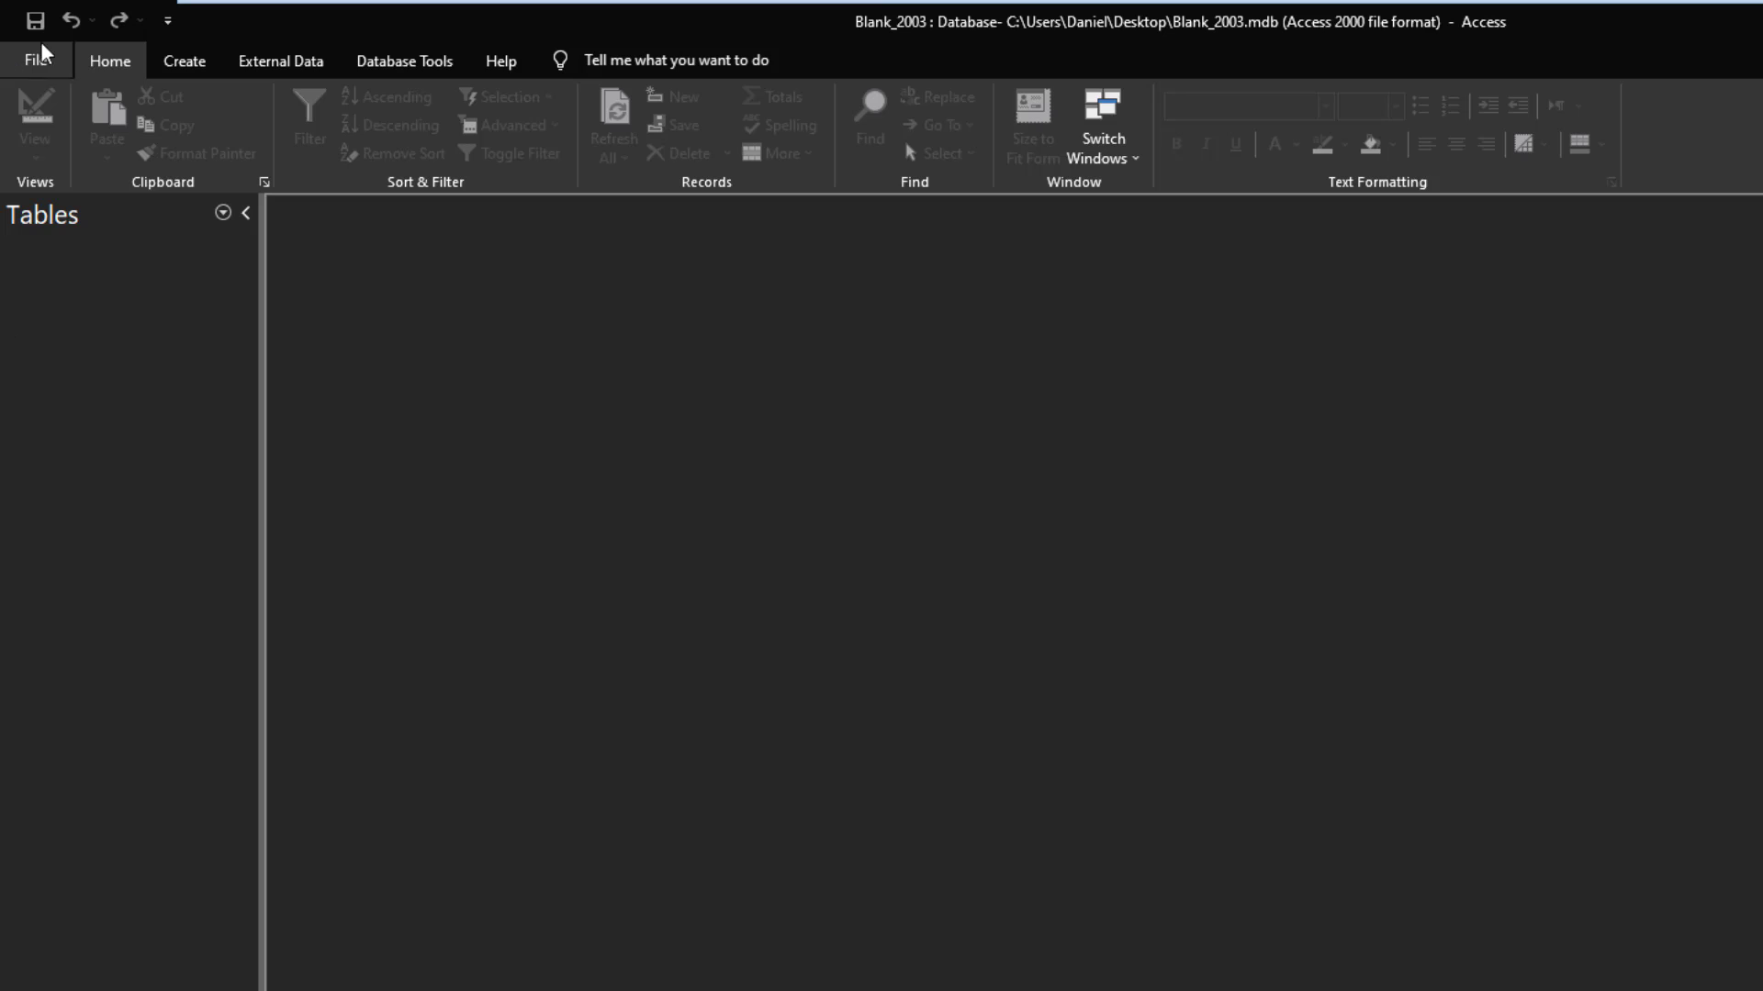
Save Blank_2003 as an Access Database (*.accdb) copy in the Desktop folder.
click(31, 69)
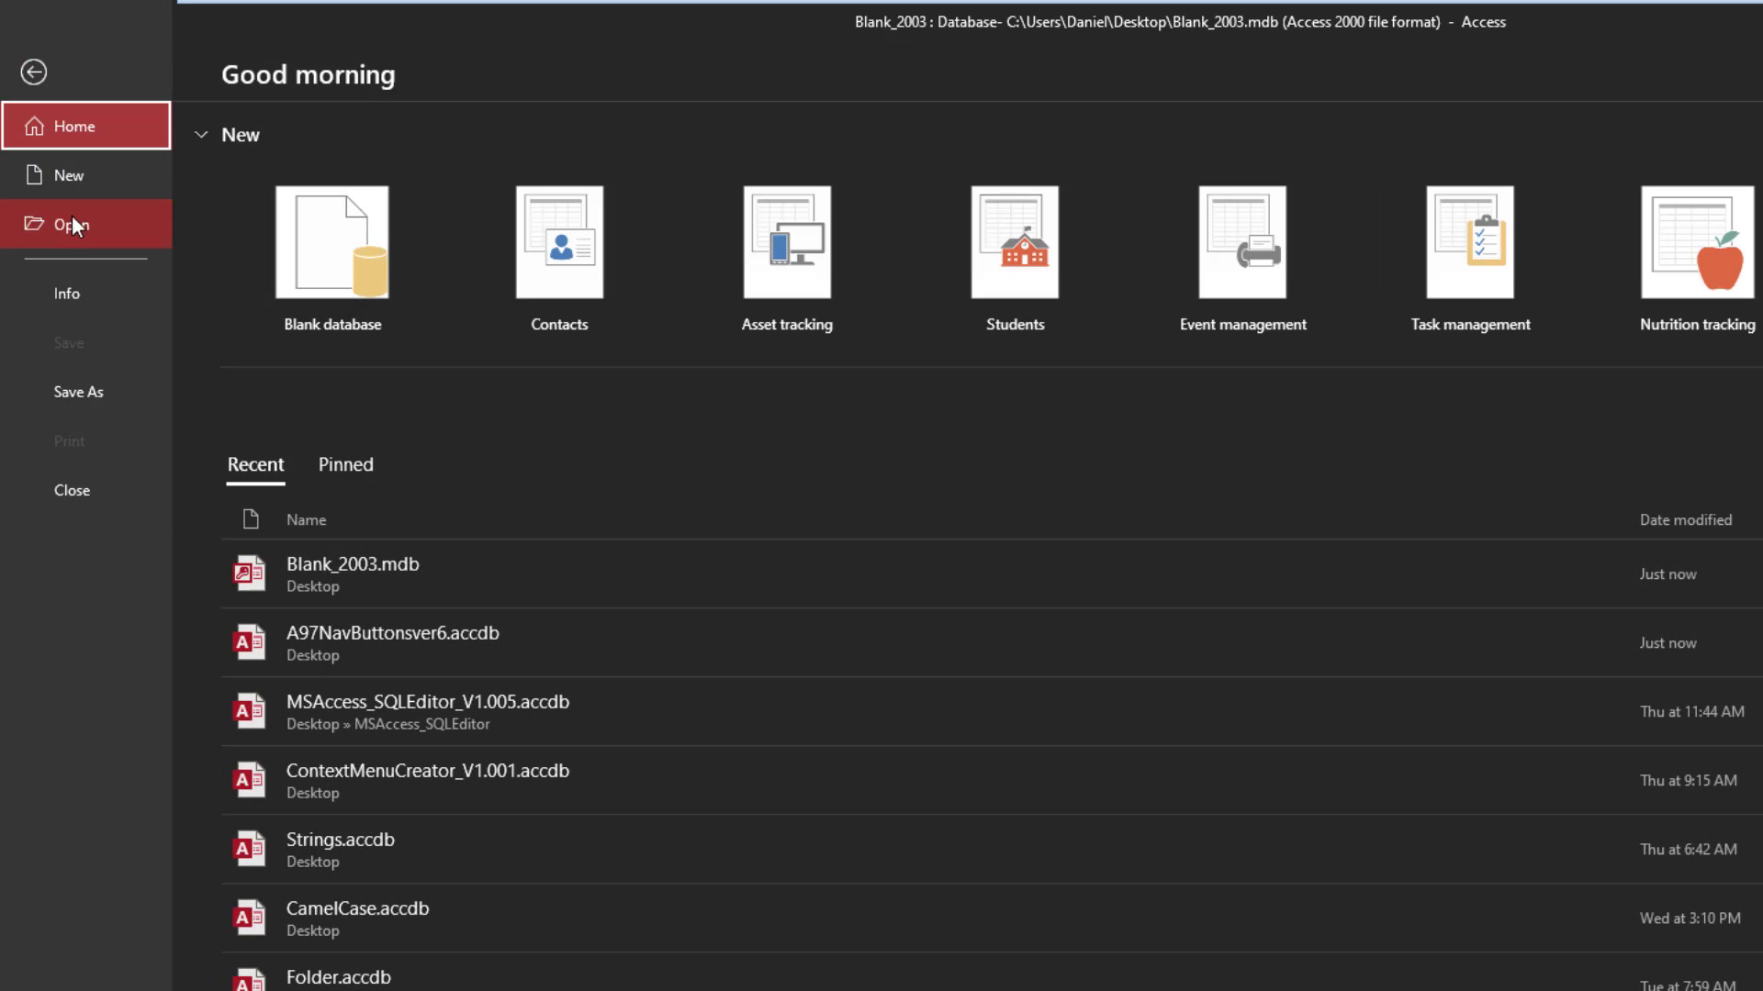
click(83, 408)
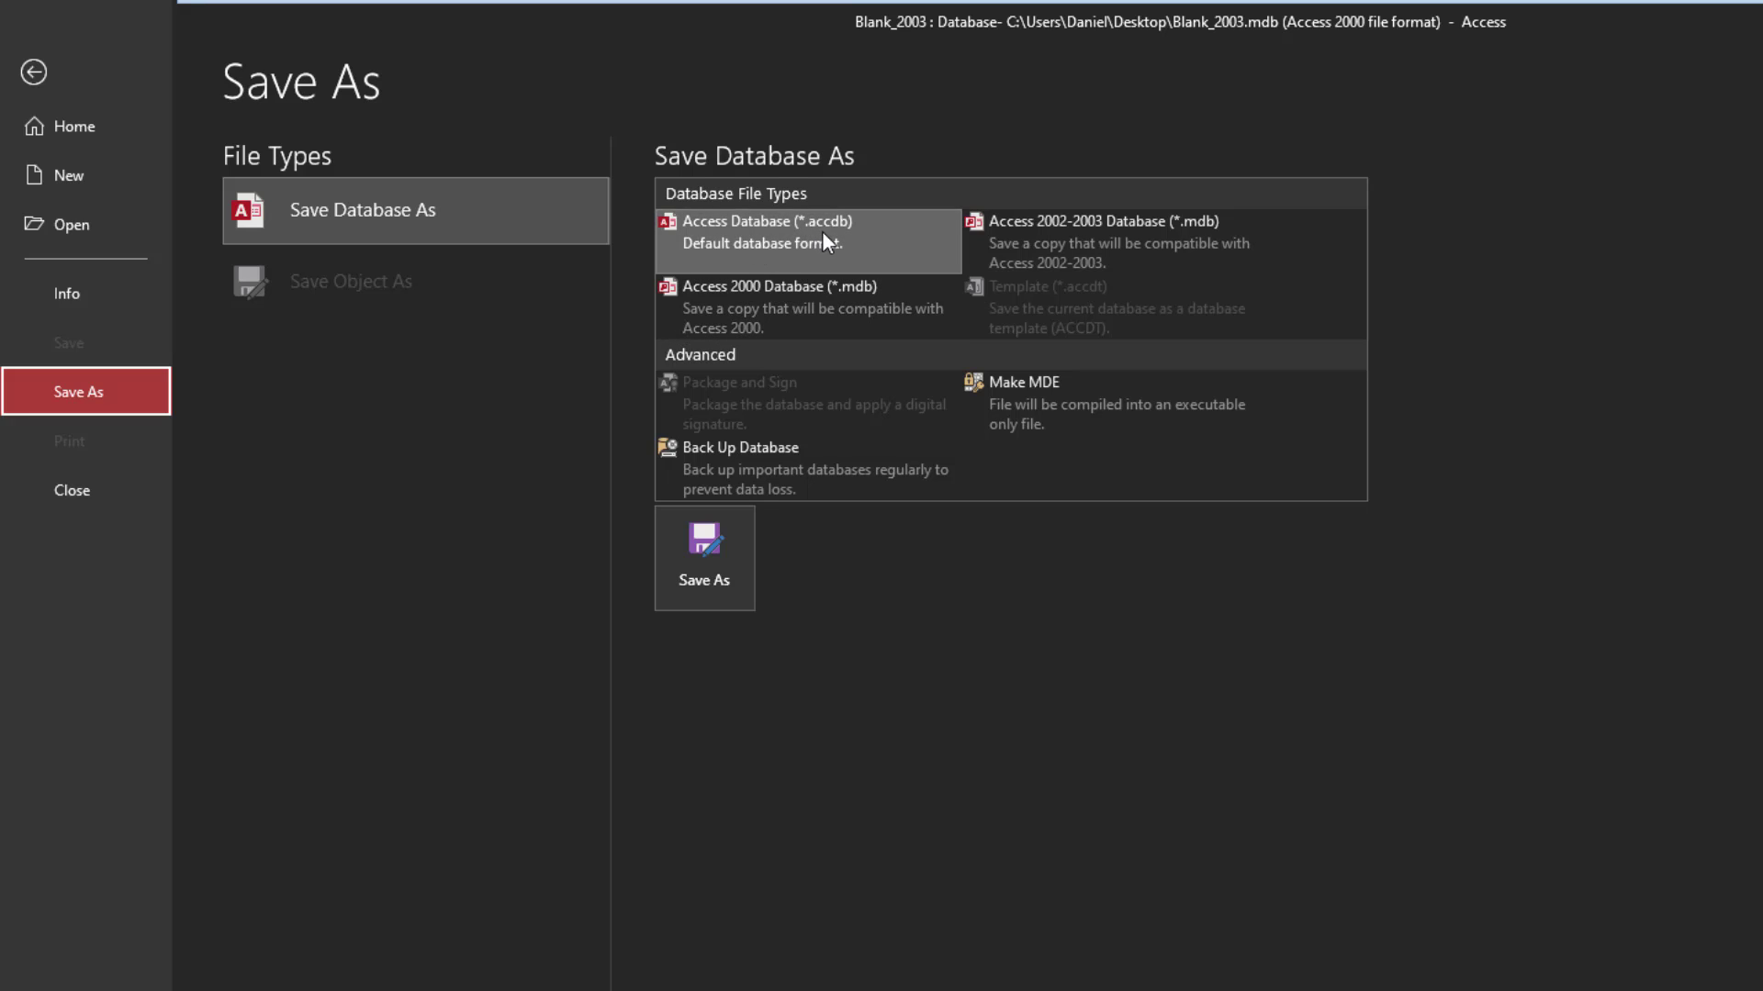
click(723, 556)
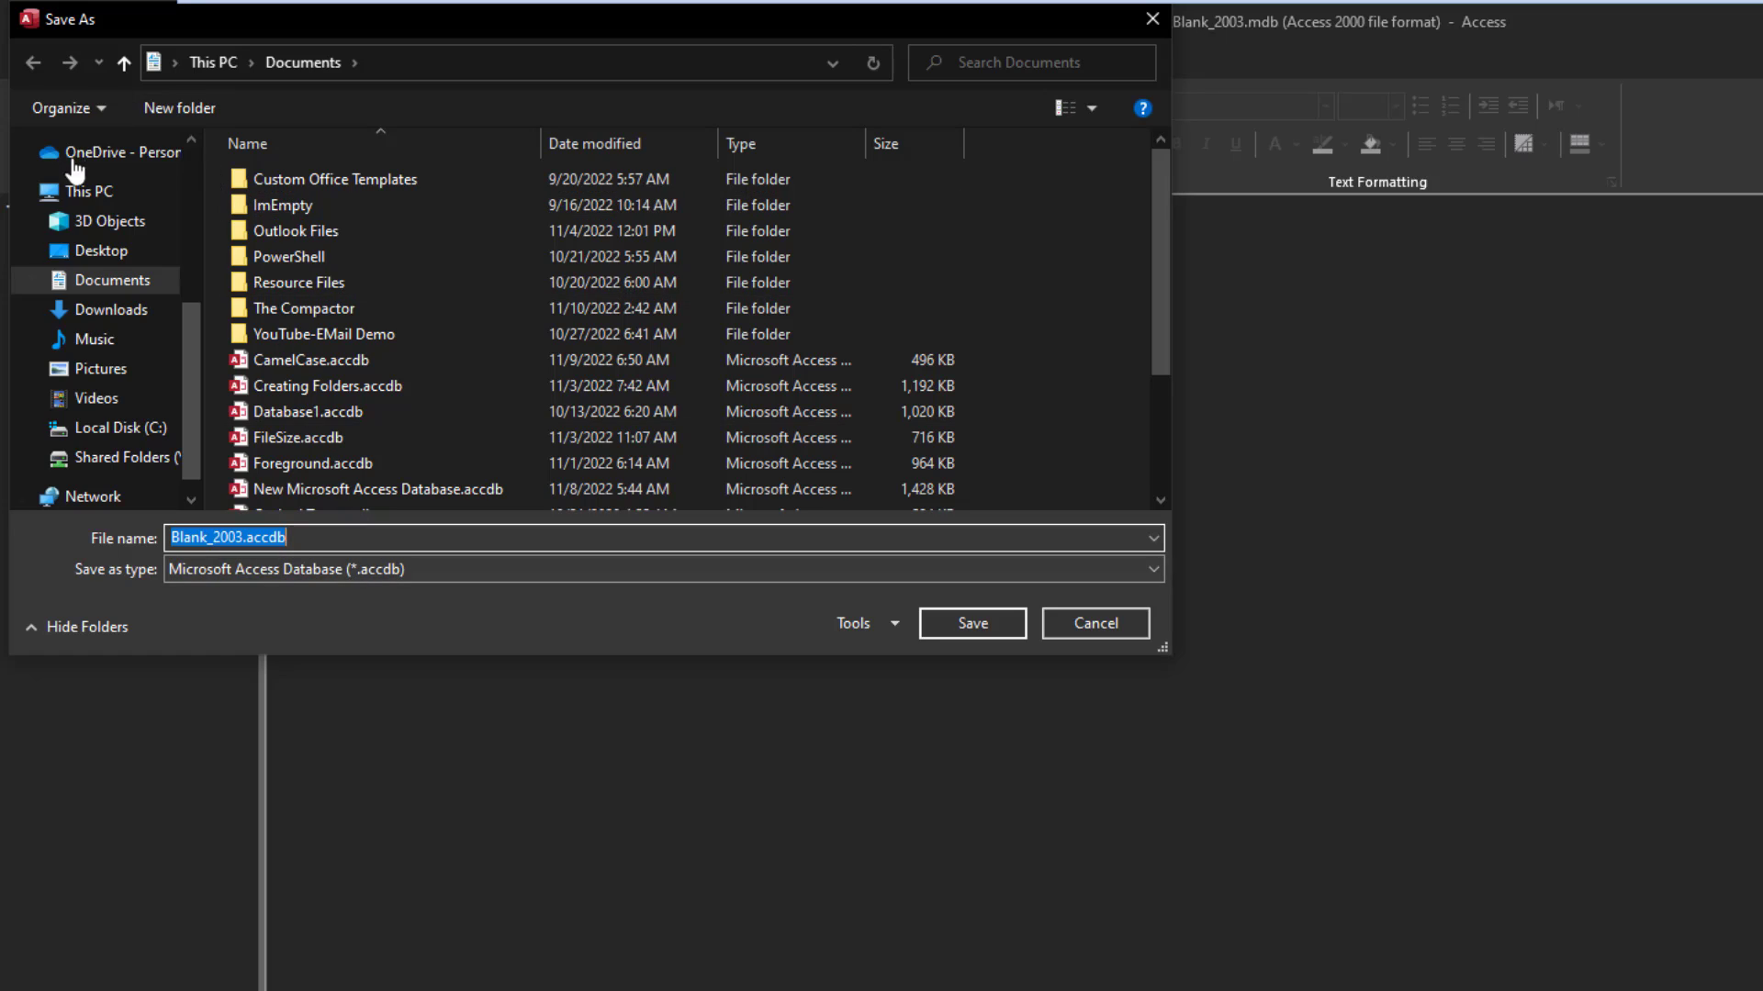
scroll(101, 200, up, 4)
click(101, 198)
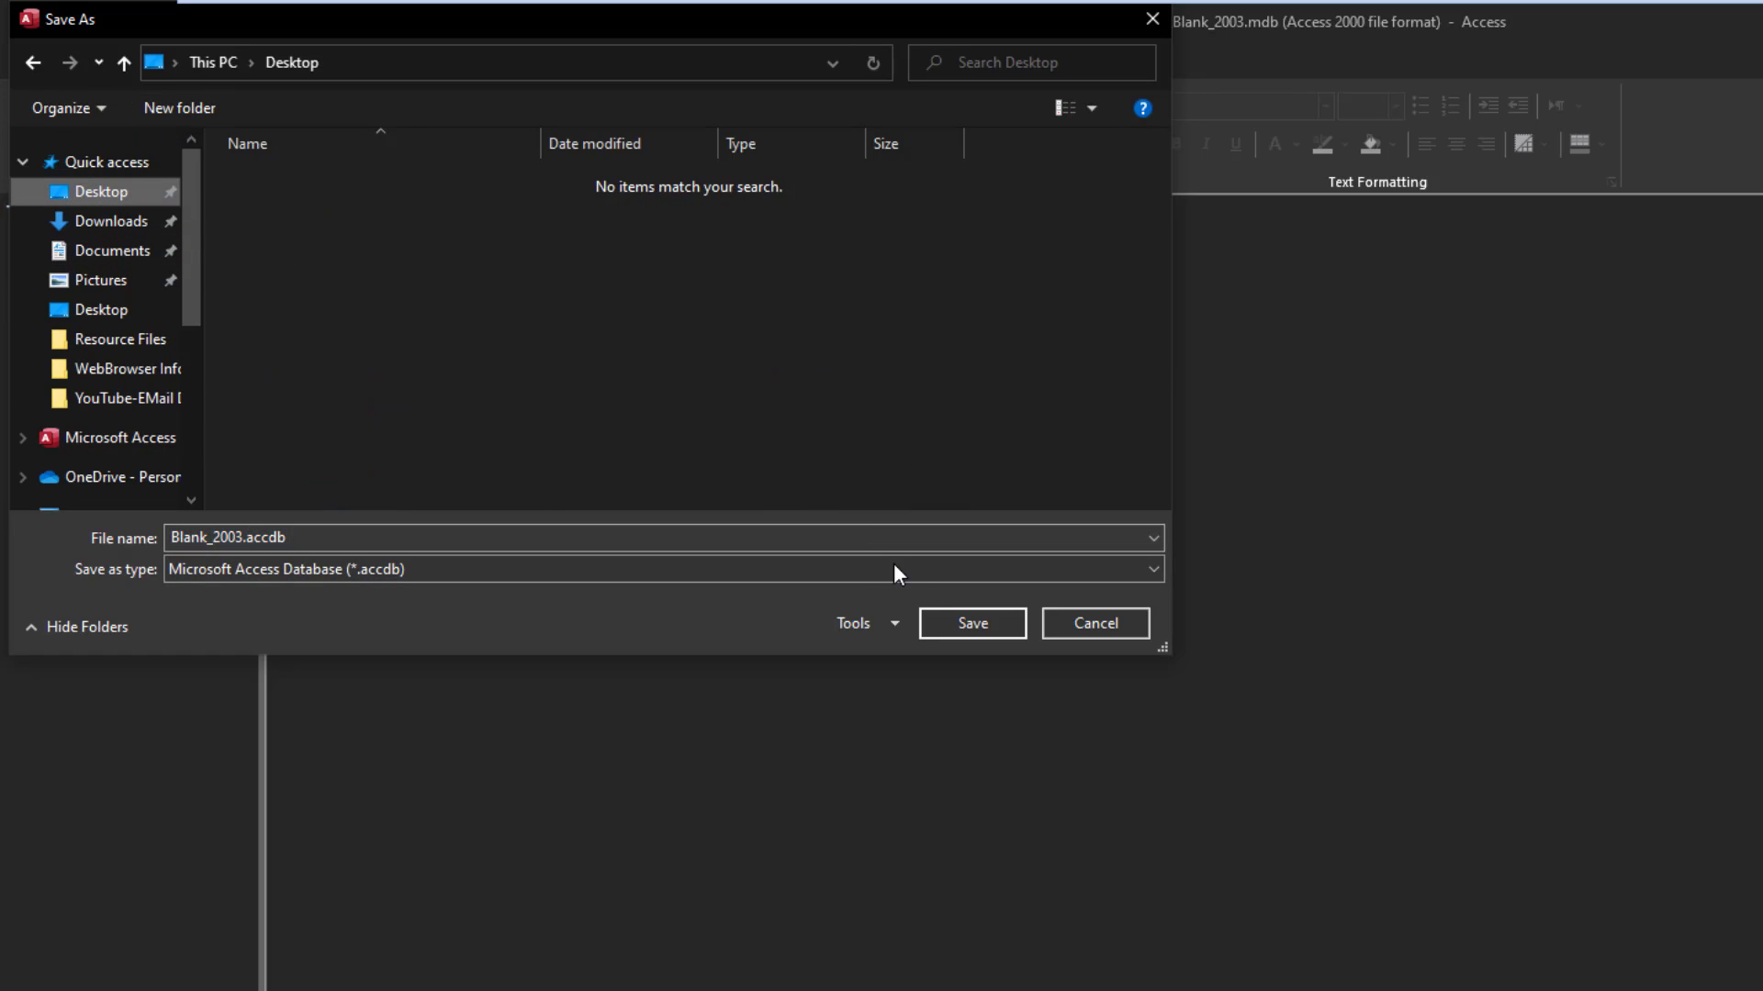
click(970, 622)
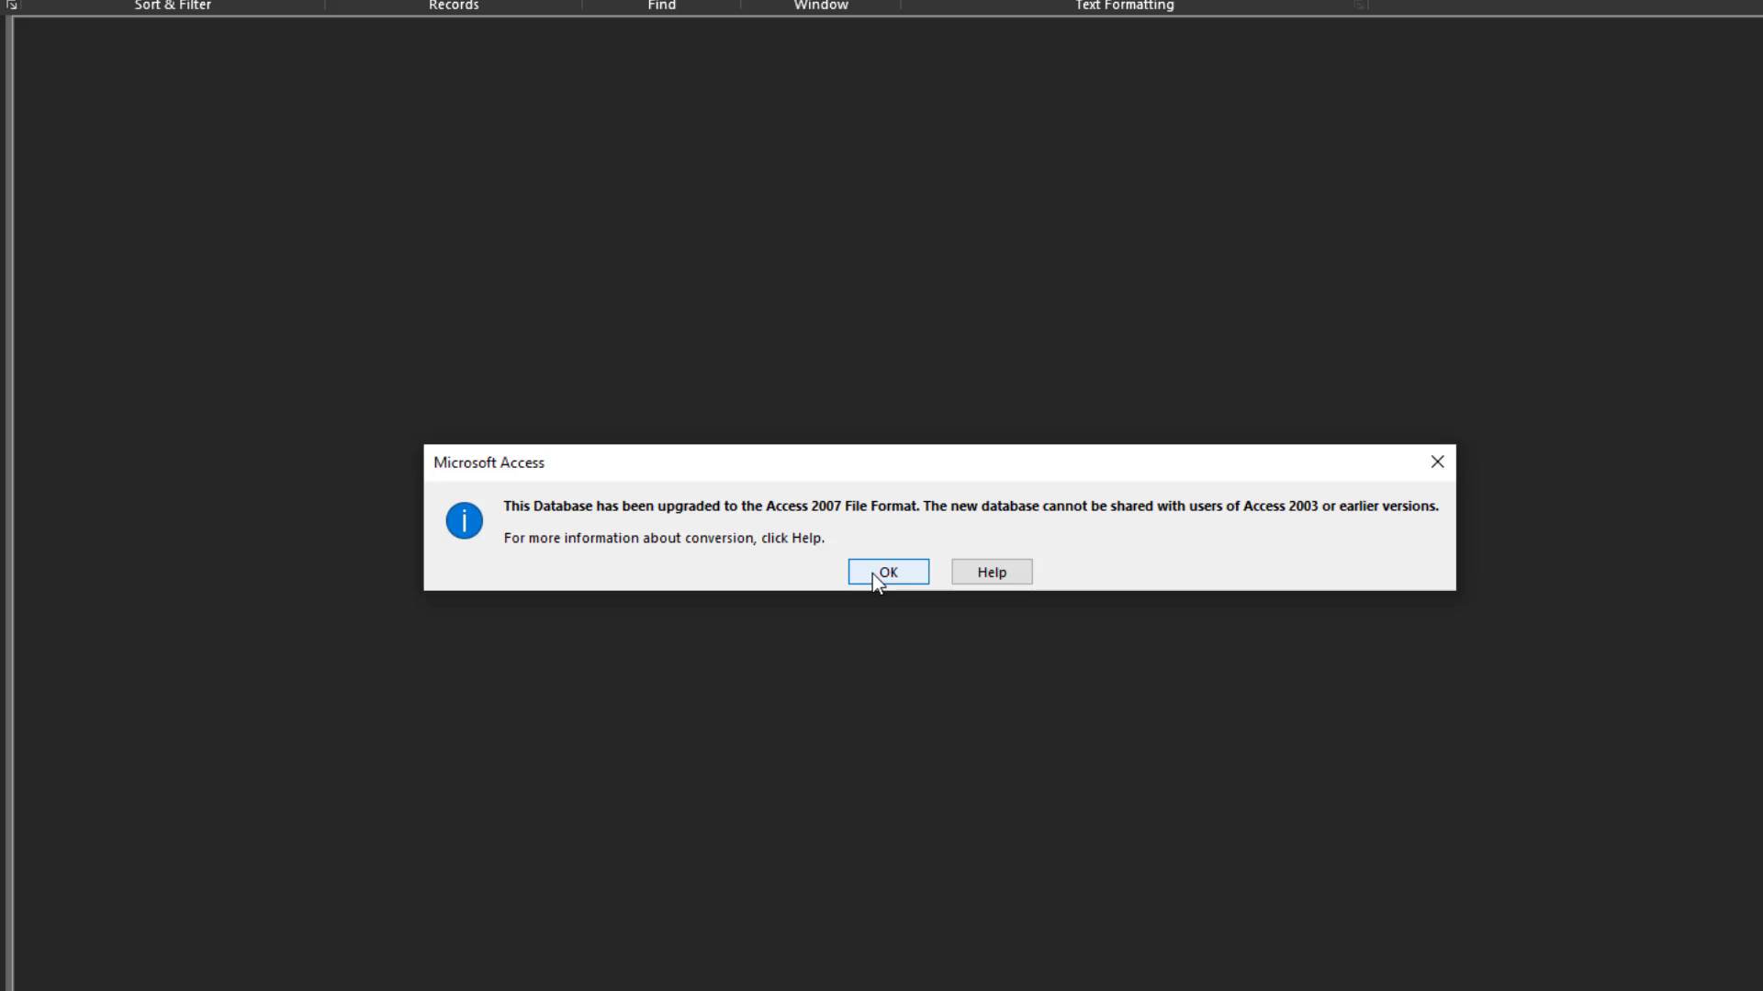
Acknowledge the upgrade notice, enable content in Blank_2003.accdb, and close Access.
click(872, 575)
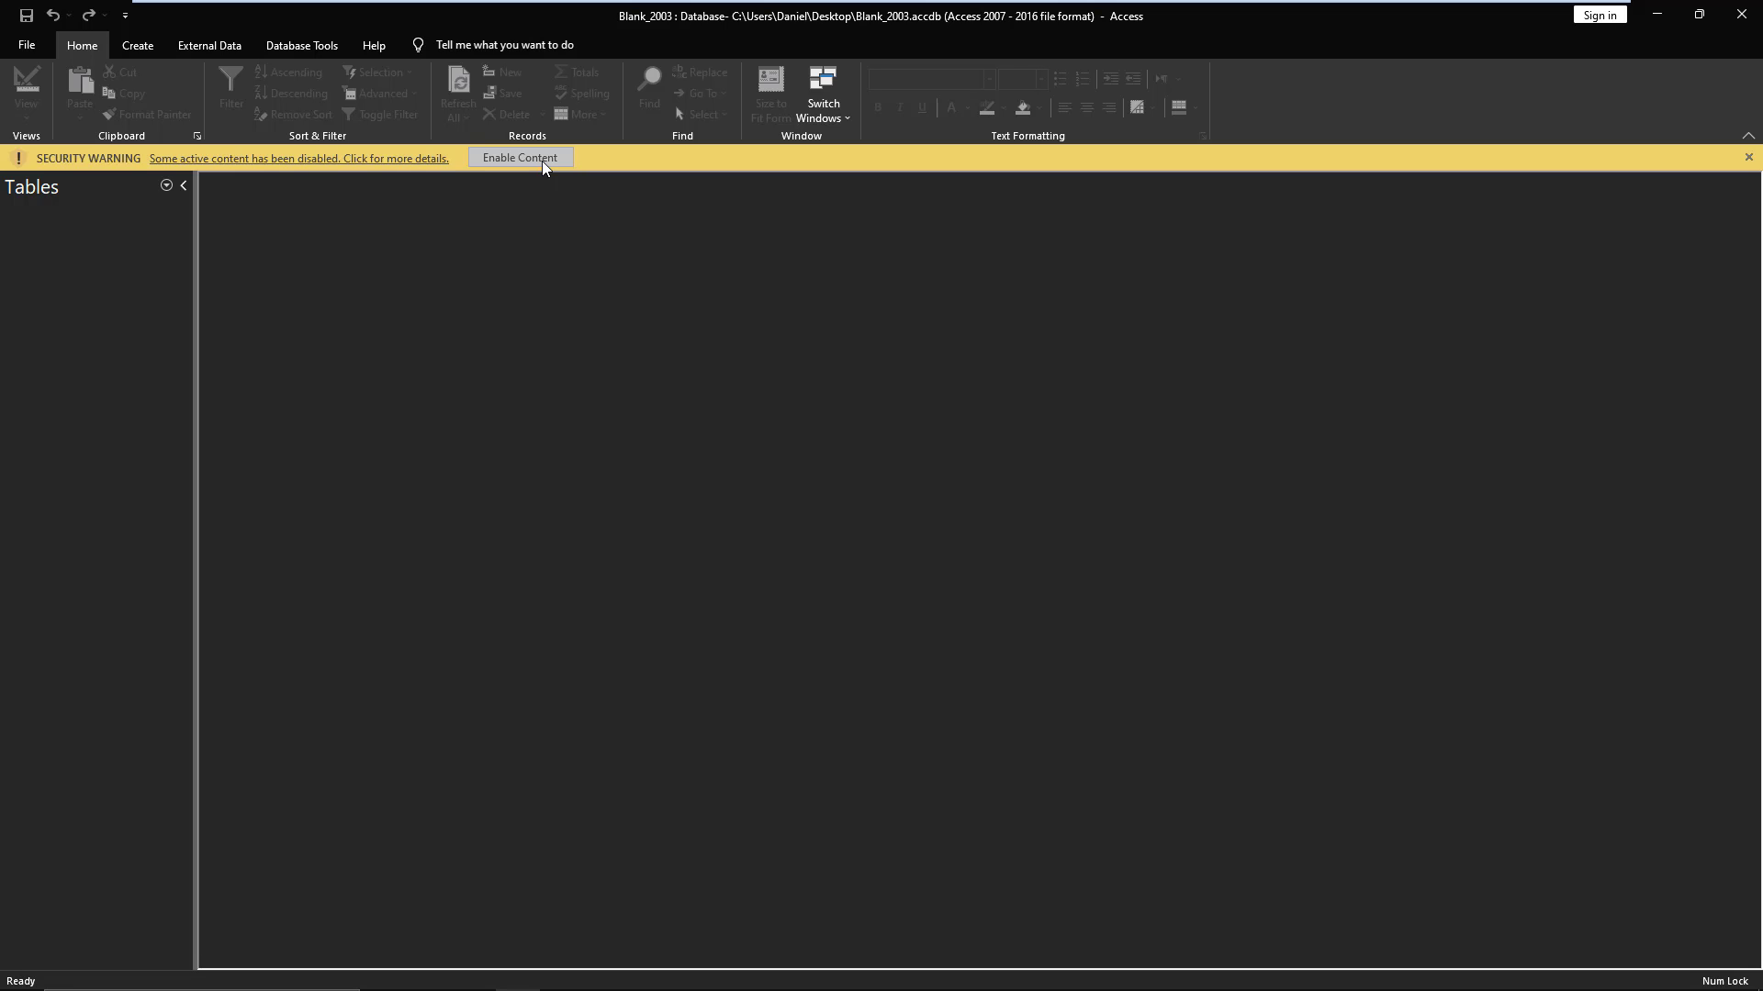
click(543, 164)
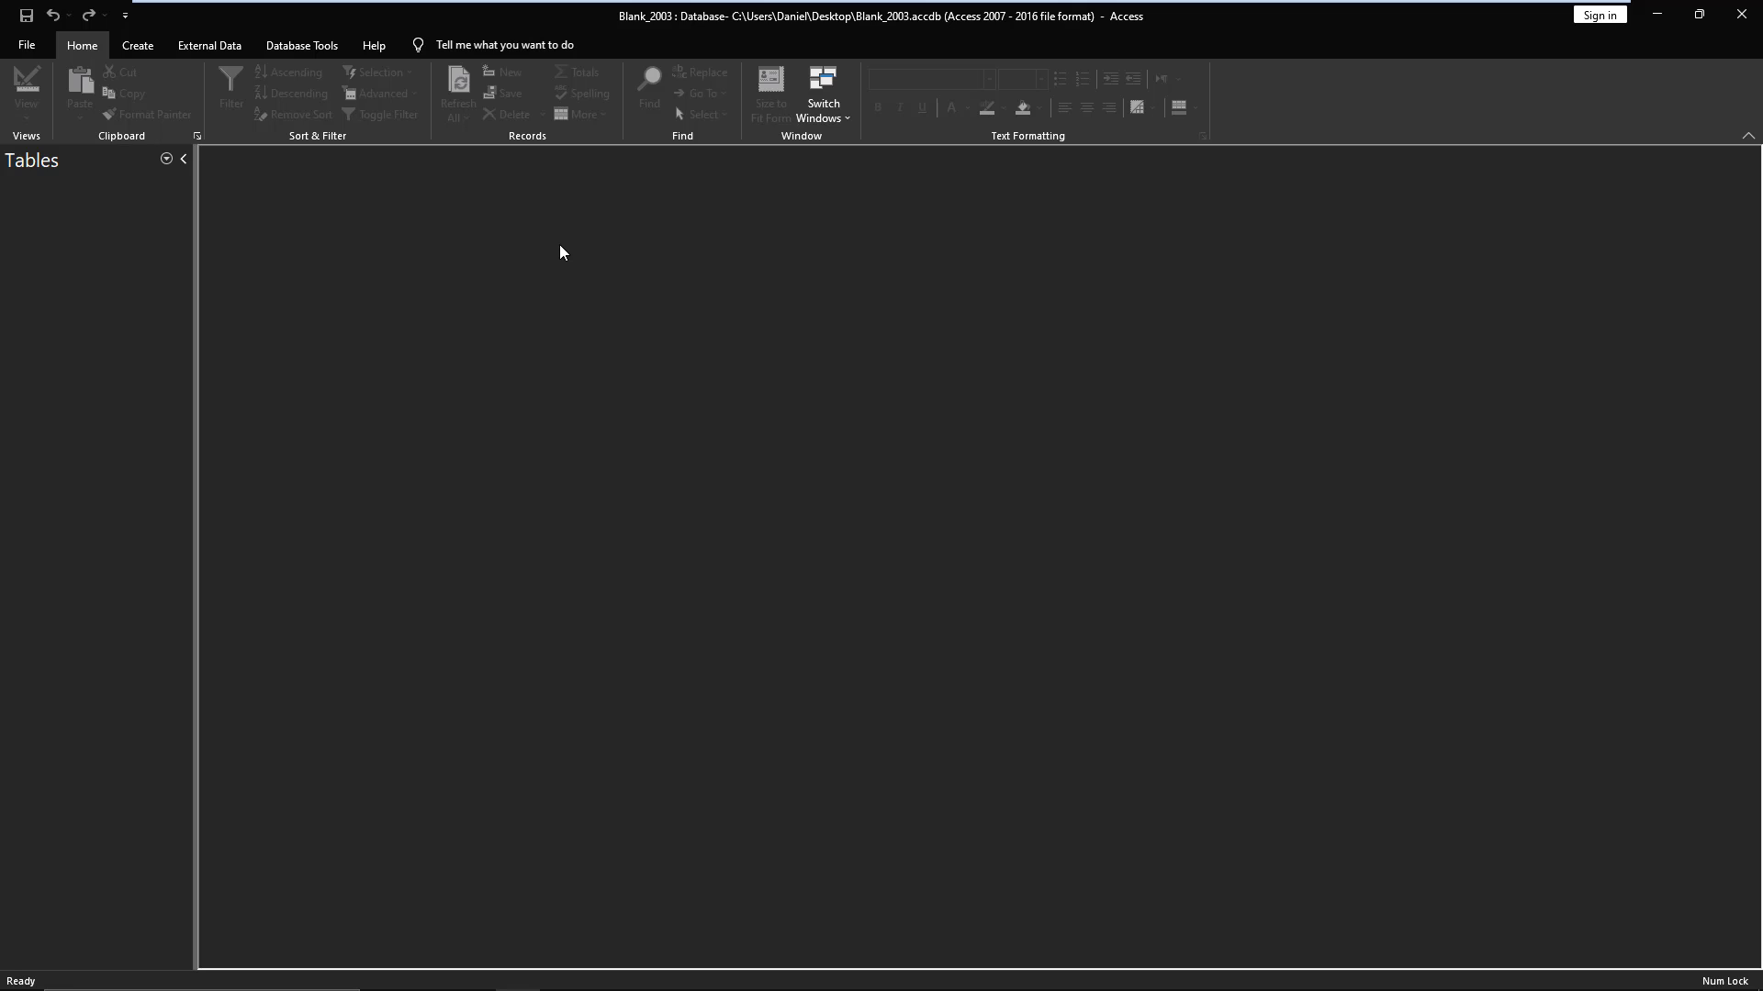
click(1742, 15)
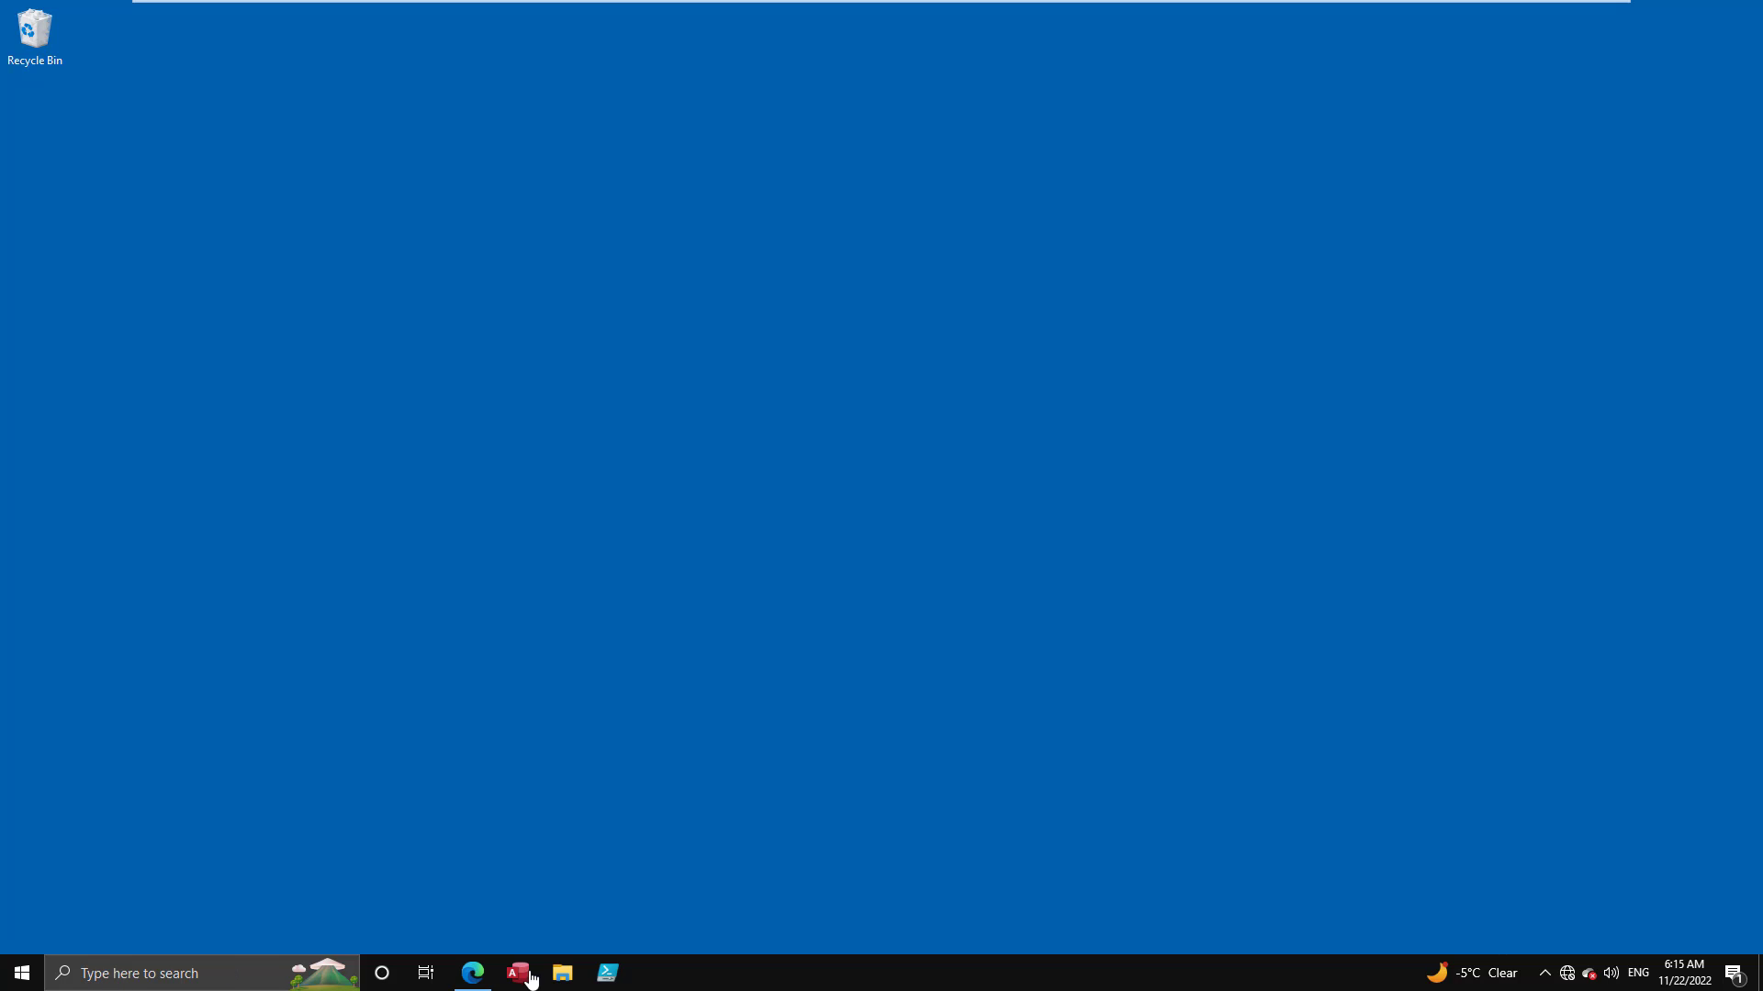
Read the devhut upgrade article in Edge, highlighting its advantages and disadvantages lists.
click(472, 973)
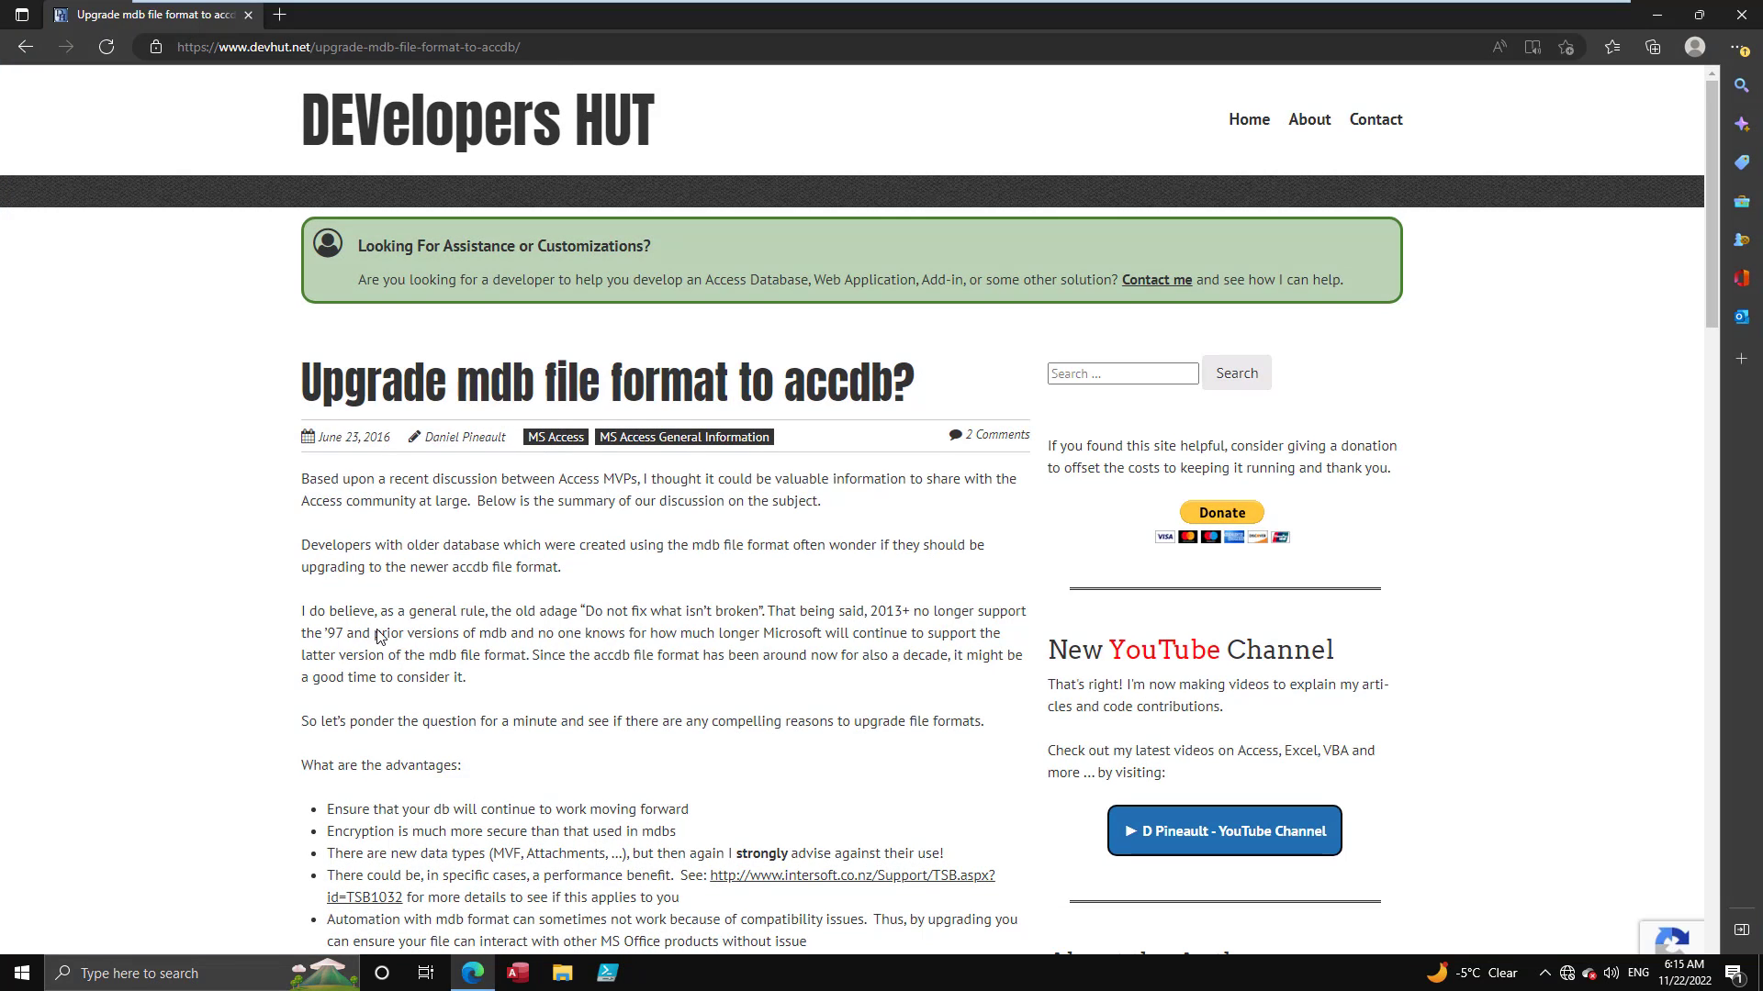
scroll(376, 623, down, 3)
scroll(377, 623, down, 5)
scroll(263, 244, up, 2)
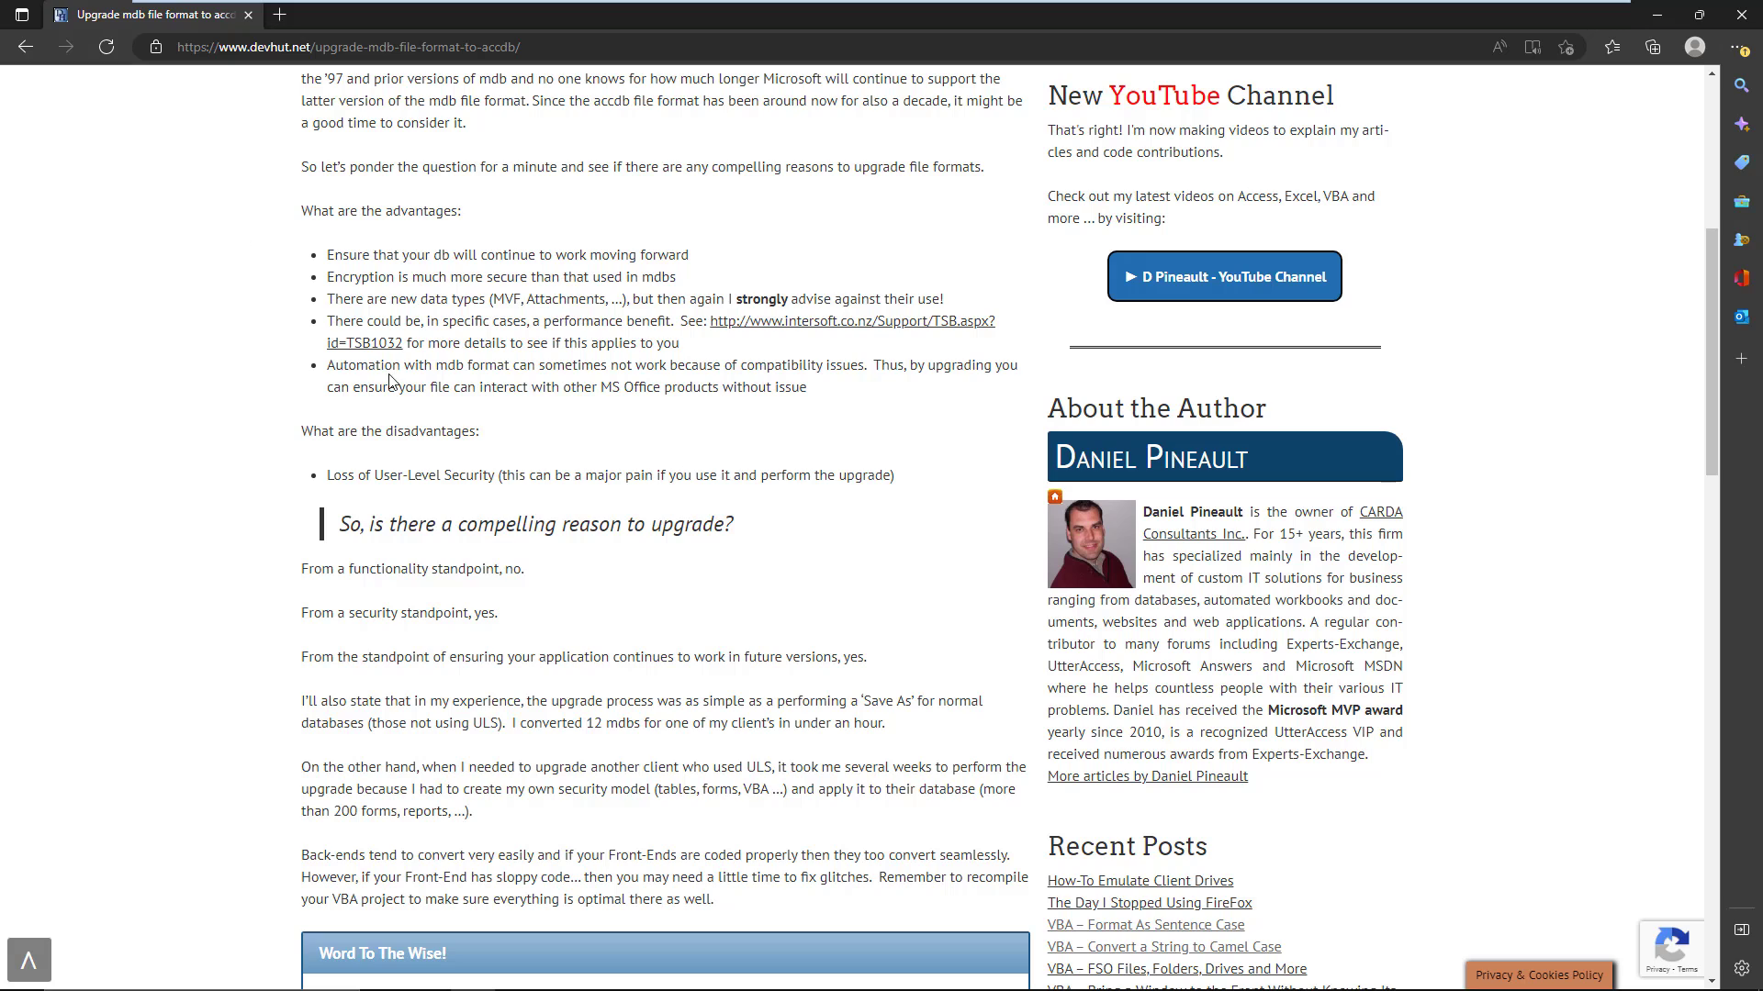
drag(302, 207, 966, 487)
click(652, 207)
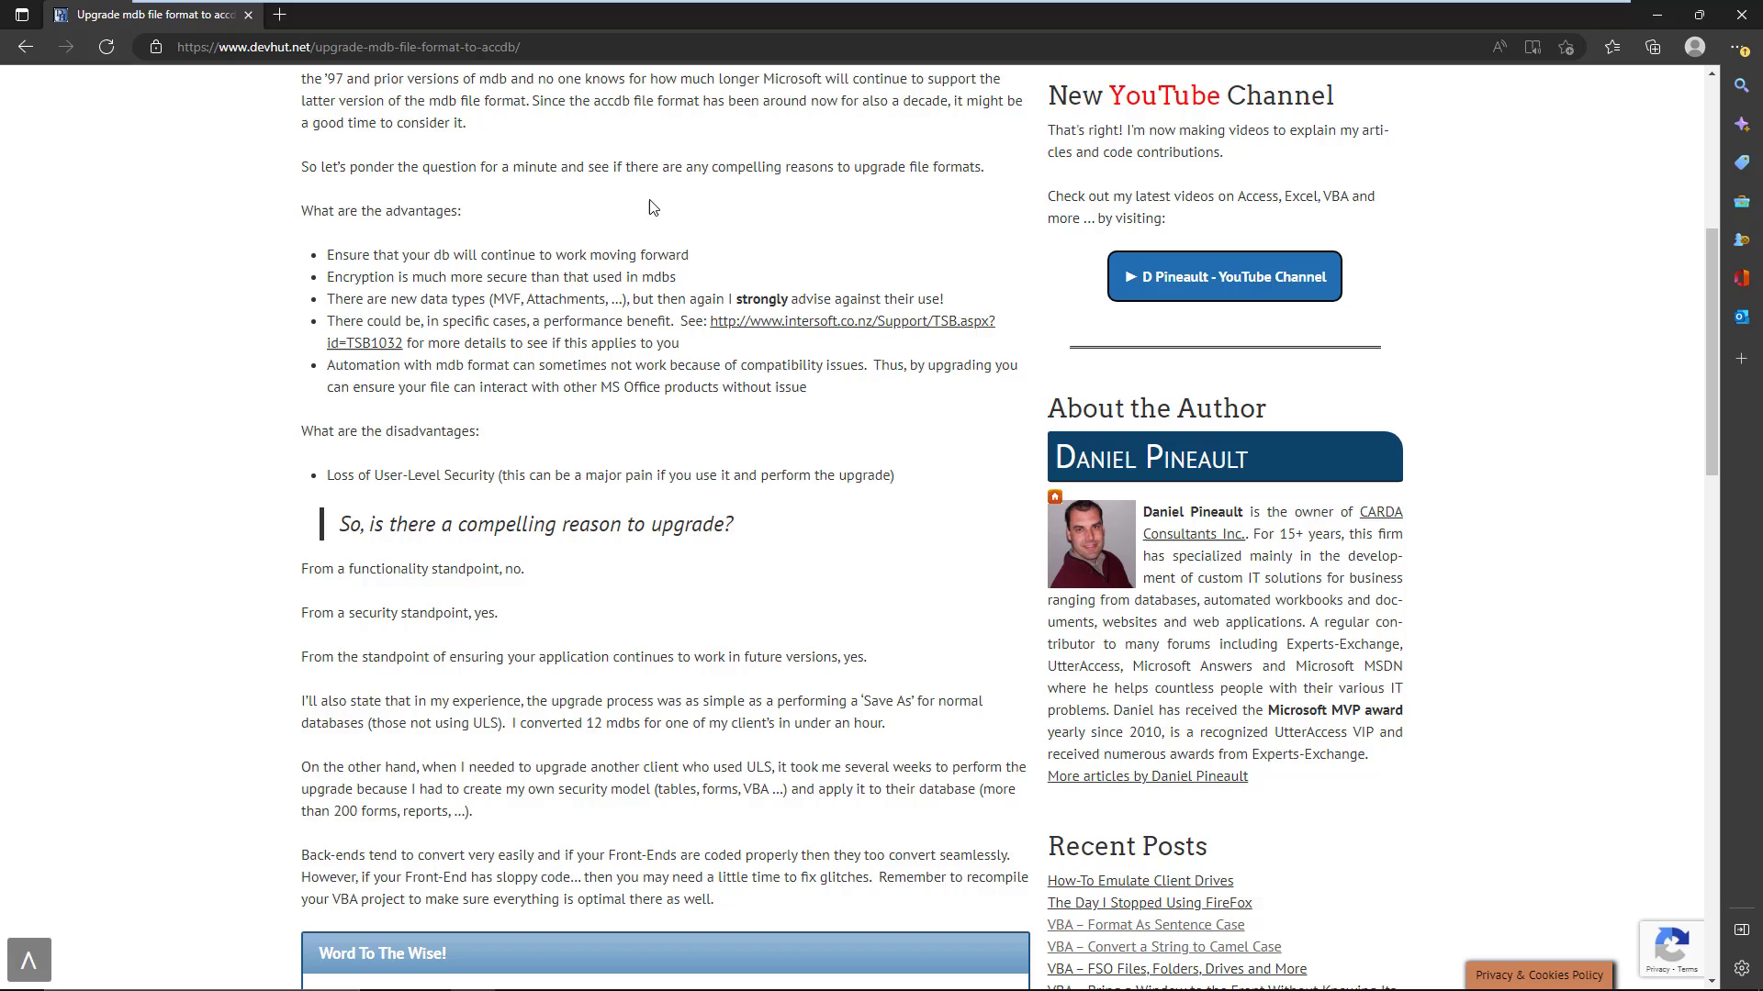
click(1657, 16)
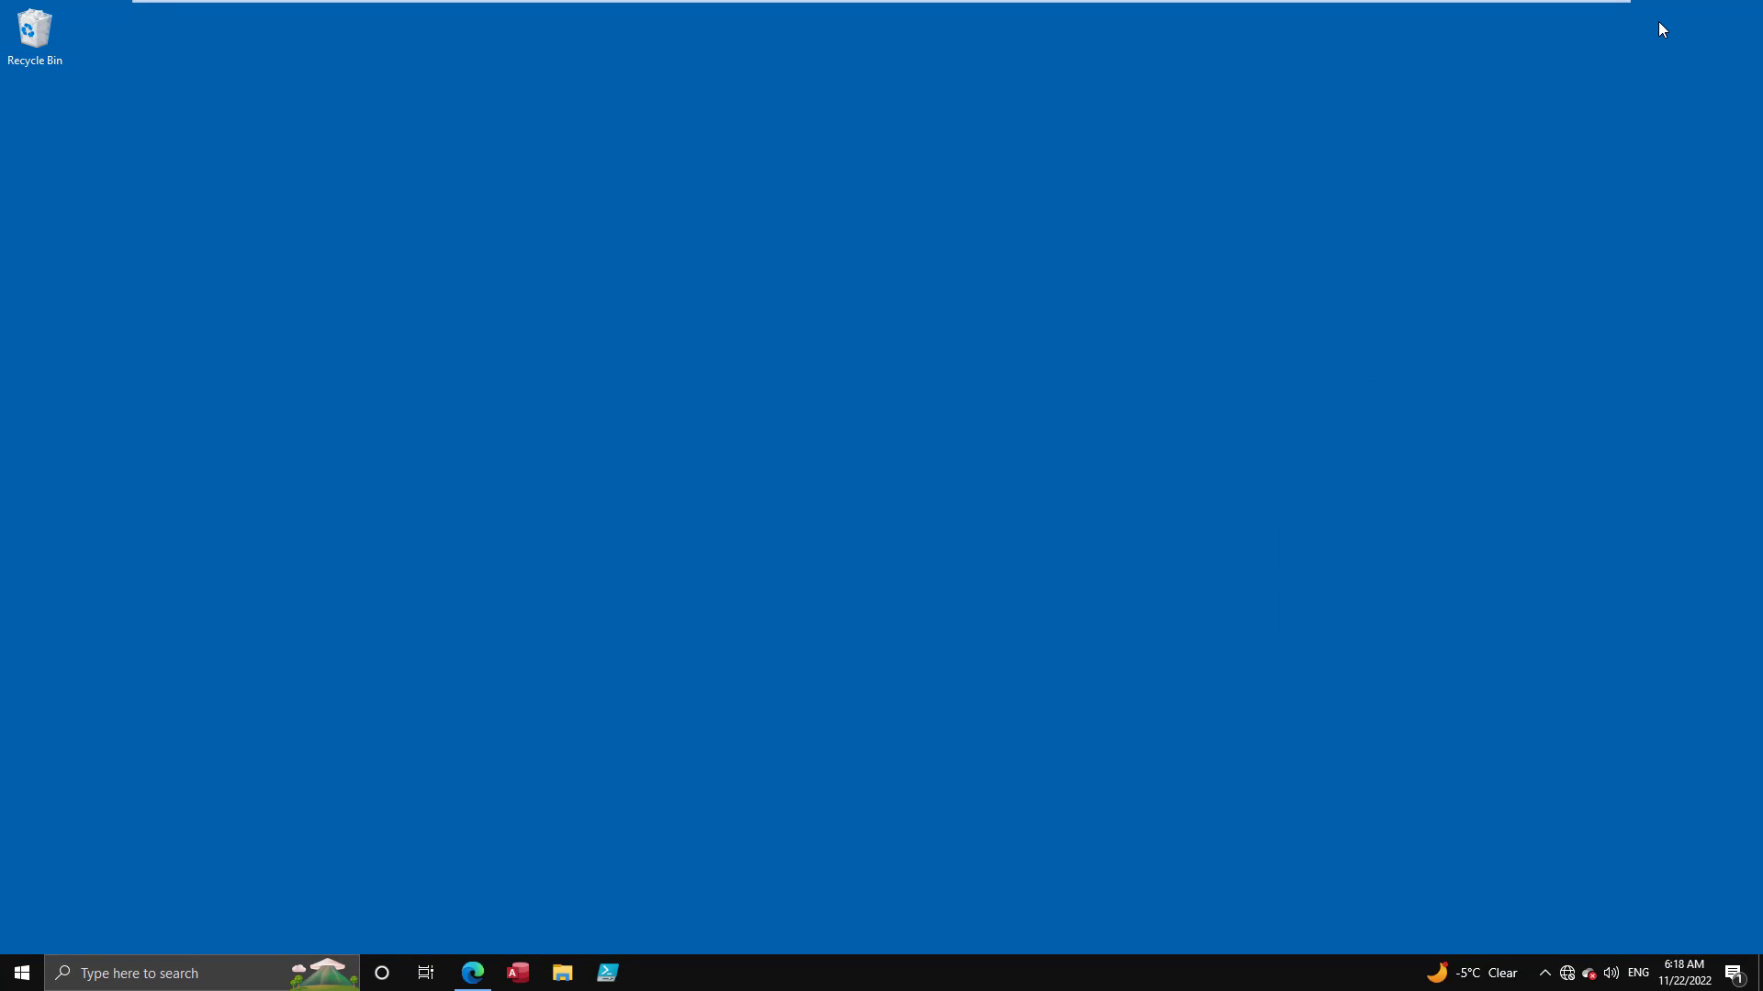